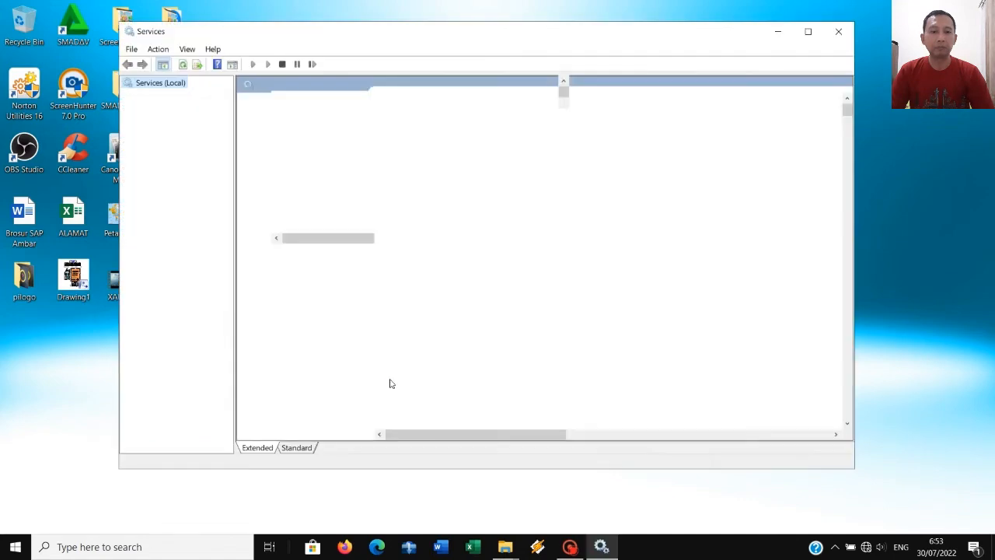
# Step: Maximize the Services window and open the properties of the Remote Access Connection Manager service
pyautogui.click(809, 36)
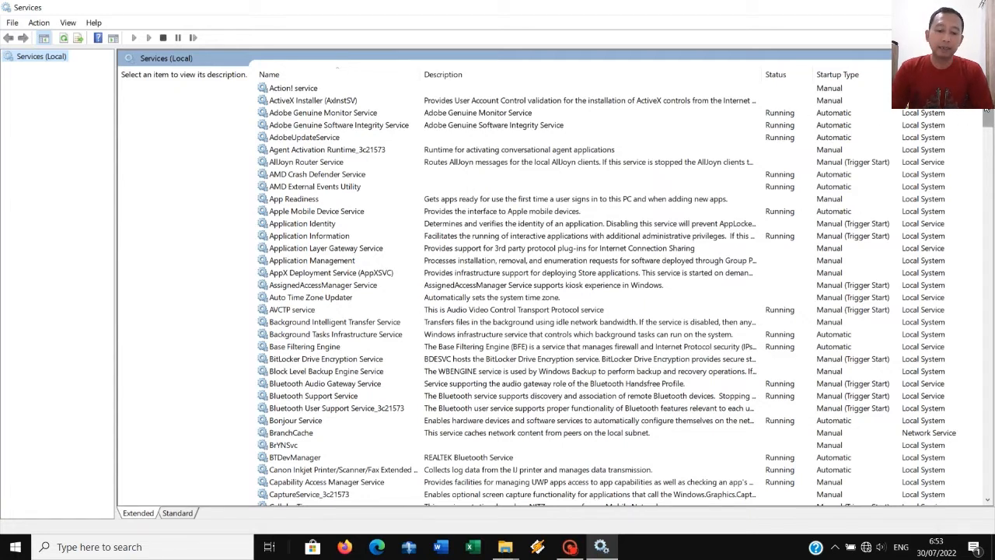
pyautogui.moveTo(986, 111); pyautogui.dragTo(987, 114)
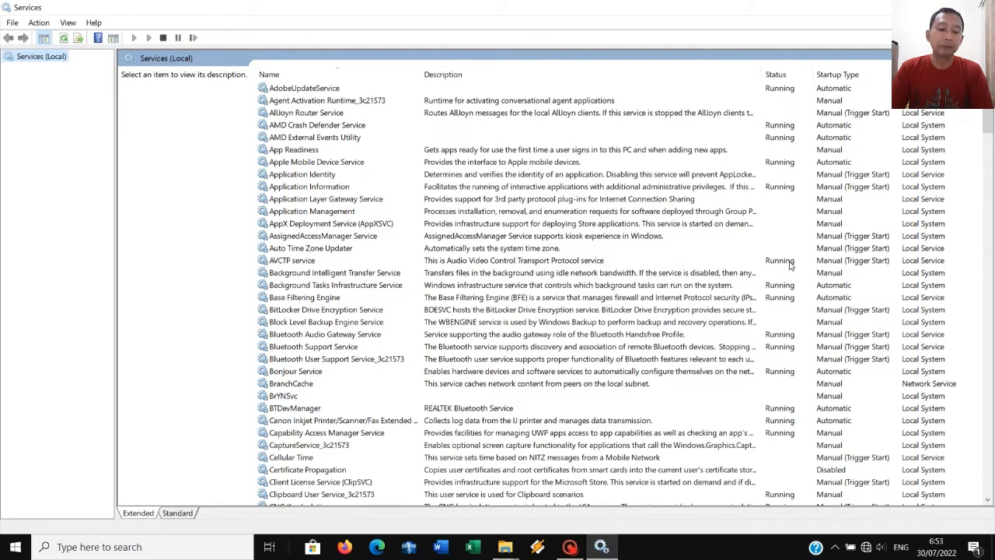
pyautogui.moveTo(989, 128); pyautogui.dragTo(992, 149)
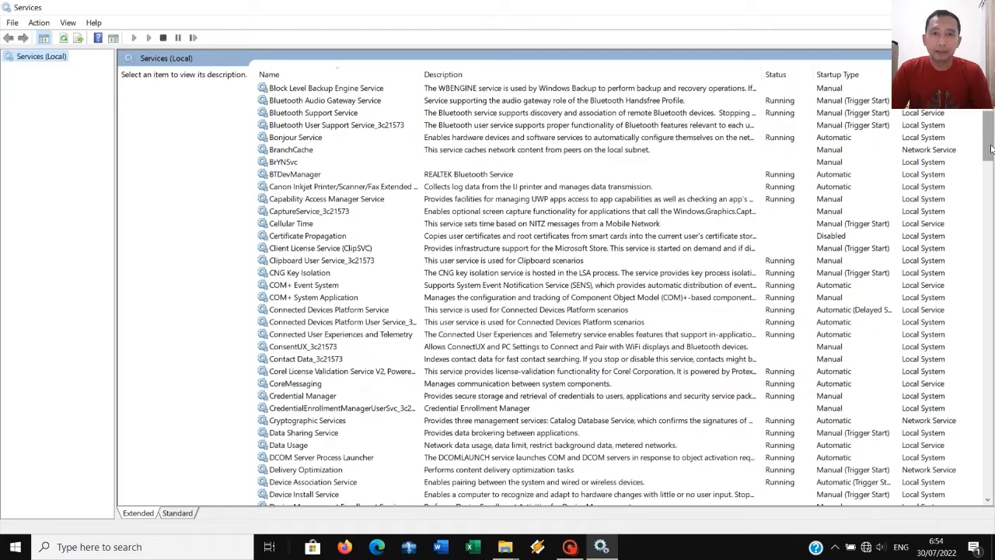
pyautogui.moveTo(991, 148); pyautogui.dragTo(992, 317)
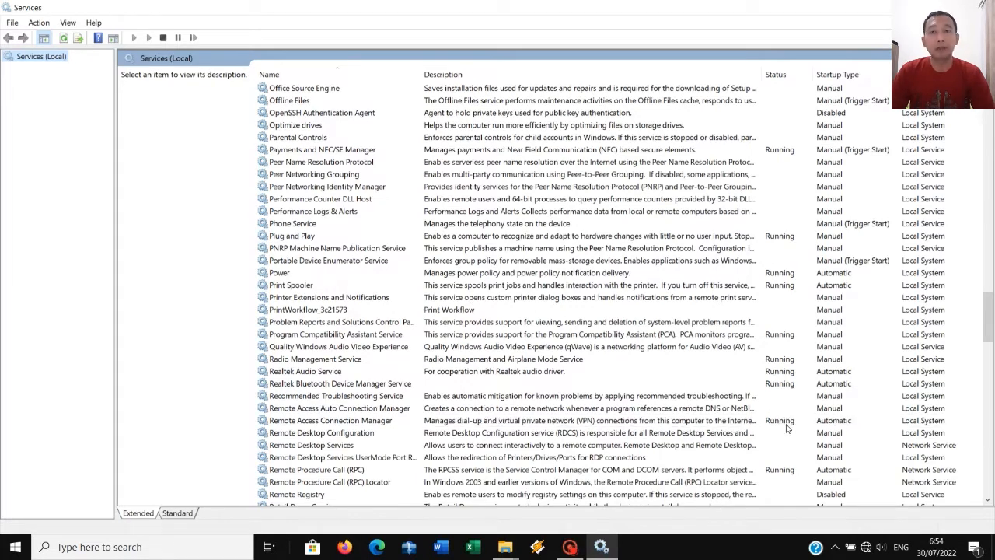
pyautogui.click(729, 424)
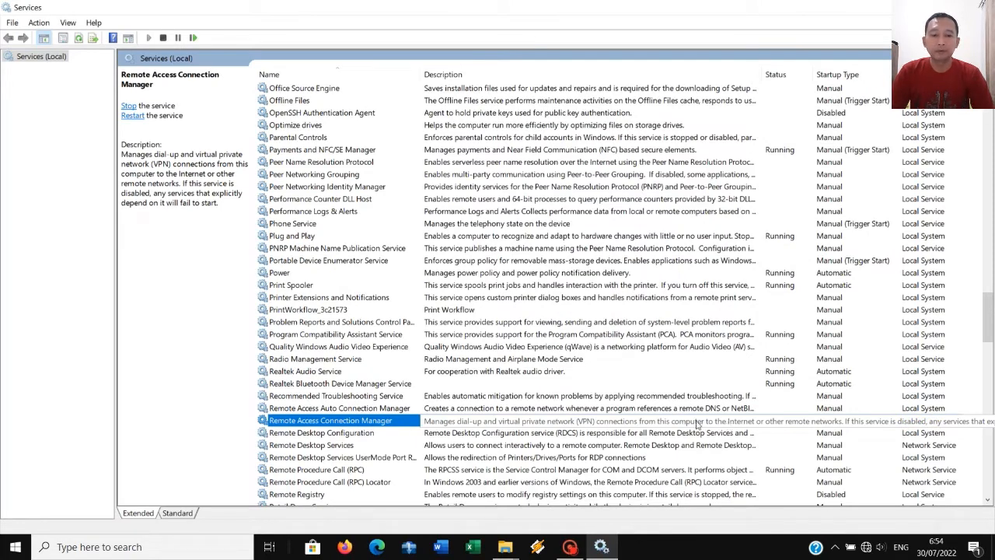
pyautogui.rightClick(383, 422)
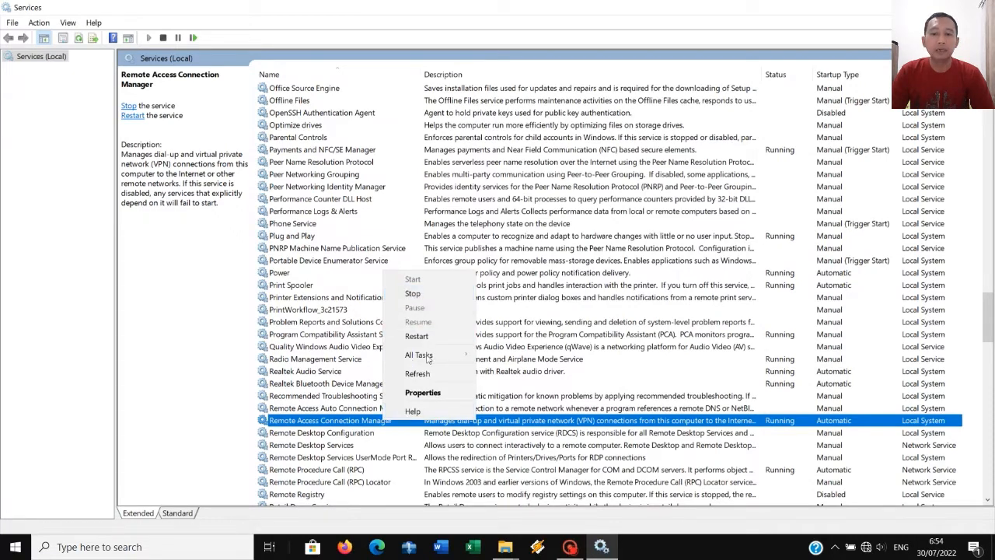
pyautogui.click(424, 392)
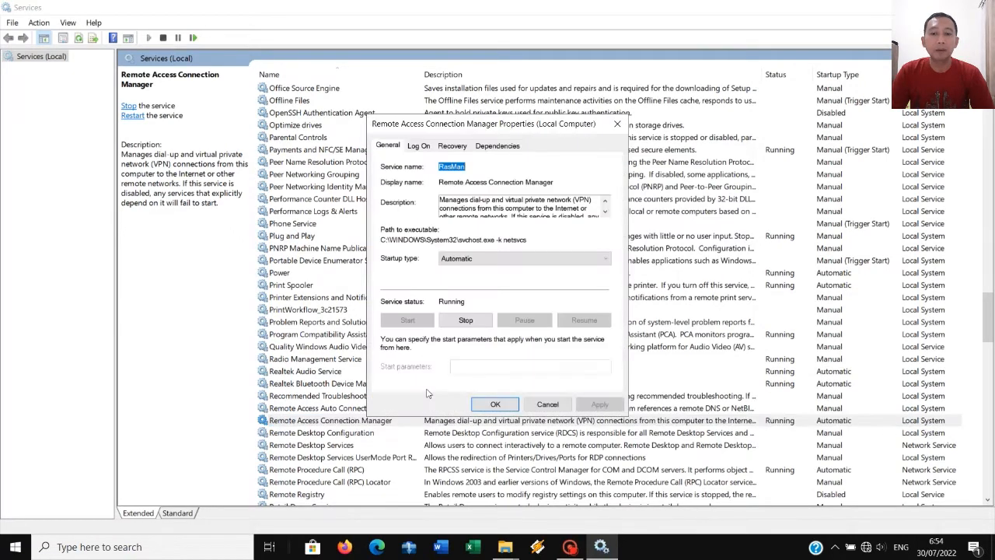
# Step: Set the startup type of Remote Access Connection Manager to Disabled and apply the change
pyautogui.click(465, 259)
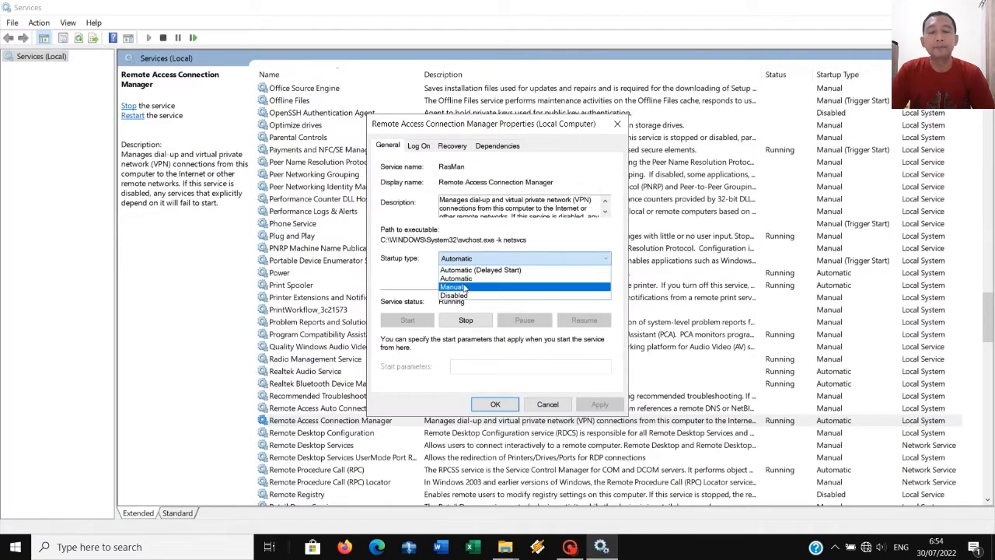
pyautogui.click(464, 296)
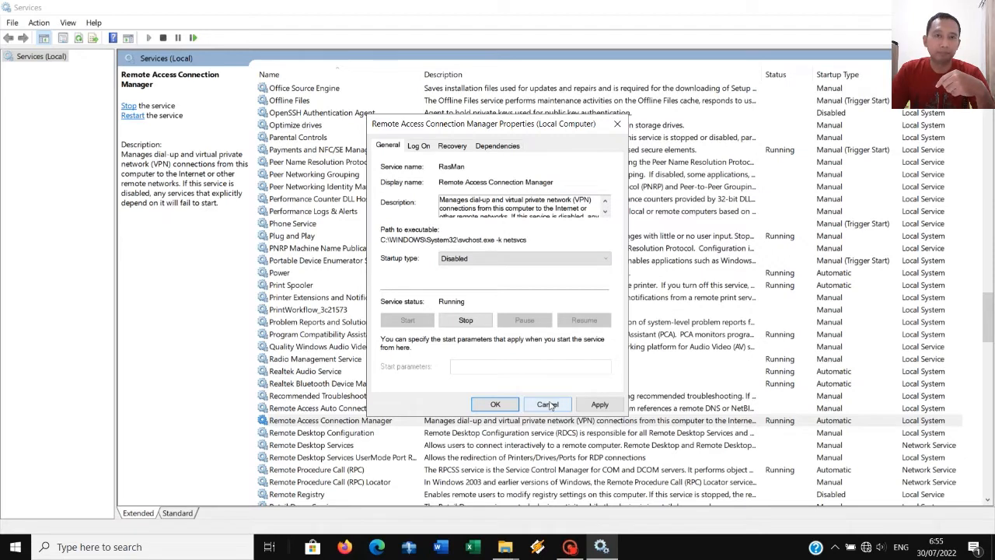
pyautogui.click(599, 404)
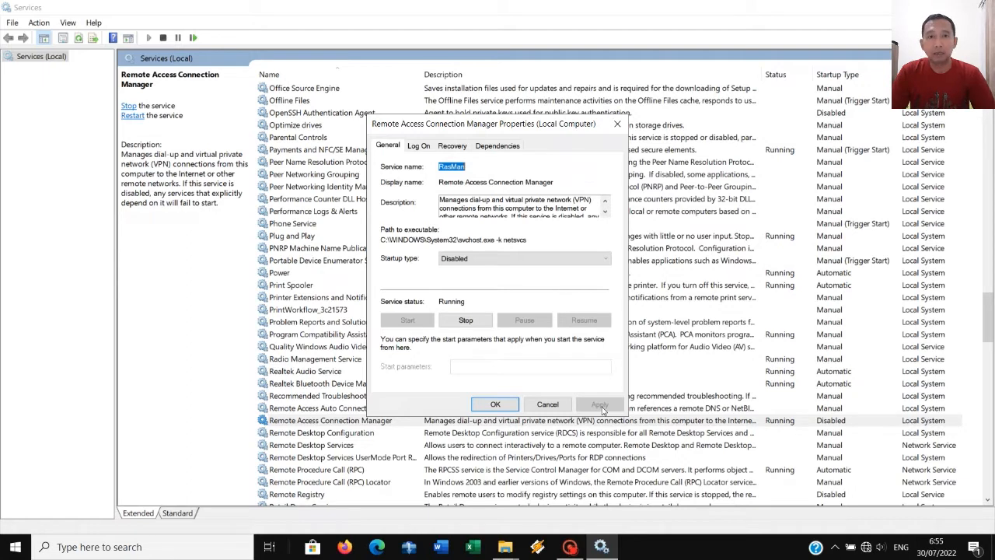
# Step: Set Remote Access Connection Manager's startup type to Manual, stop the service, and save its properties
pyautogui.click(487, 264)
pyautogui.click(477, 289)
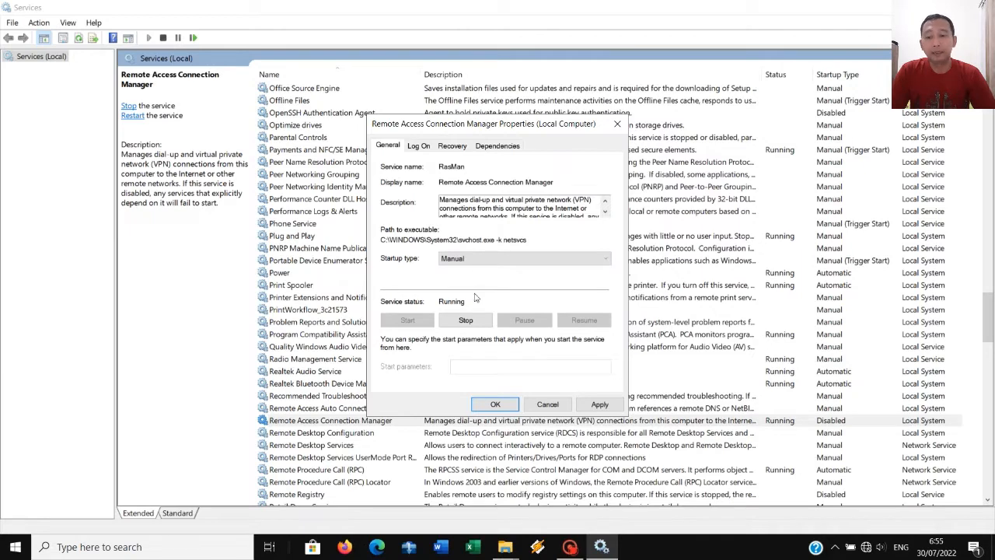
pyautogui.click(466, 320)
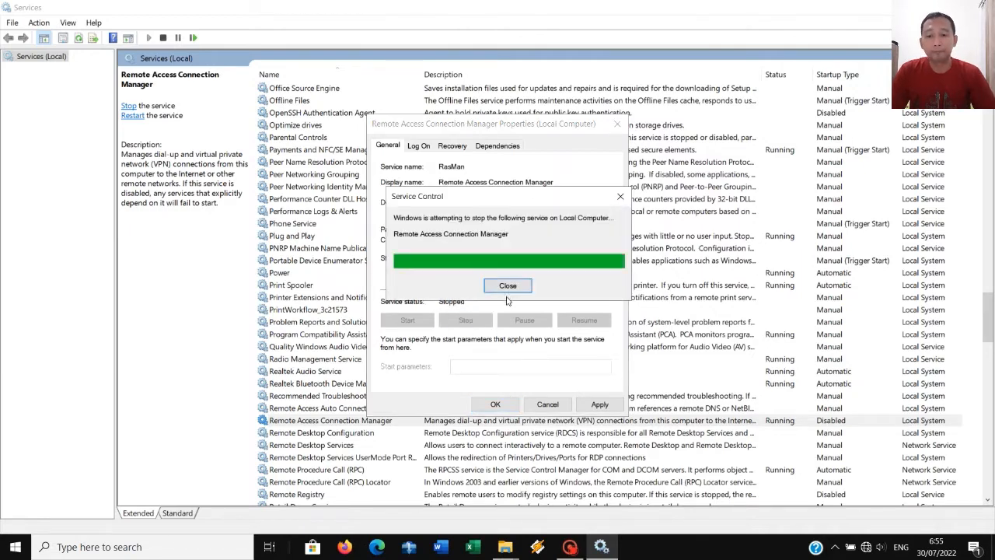
pyautogui.click(600, 403)
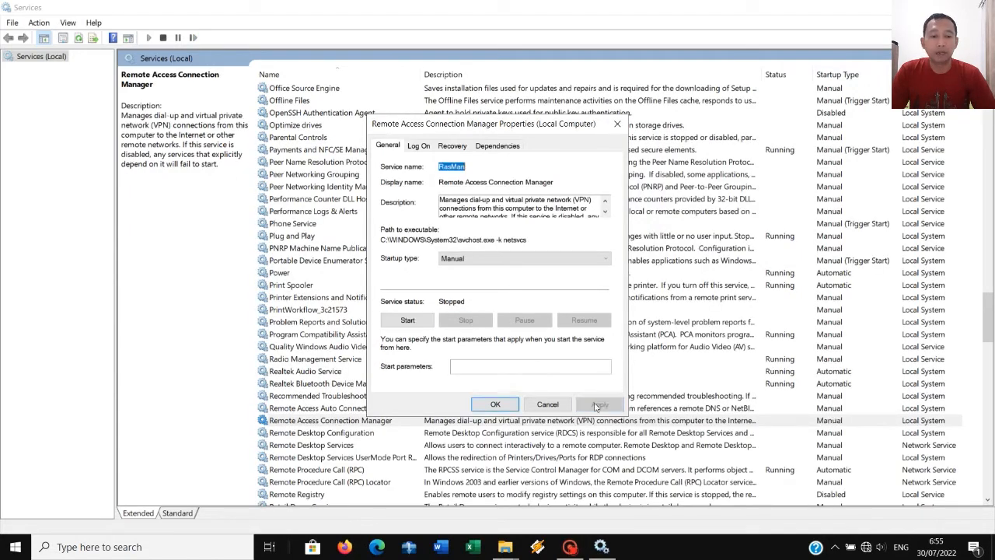
pyautogui.click(496, 403)
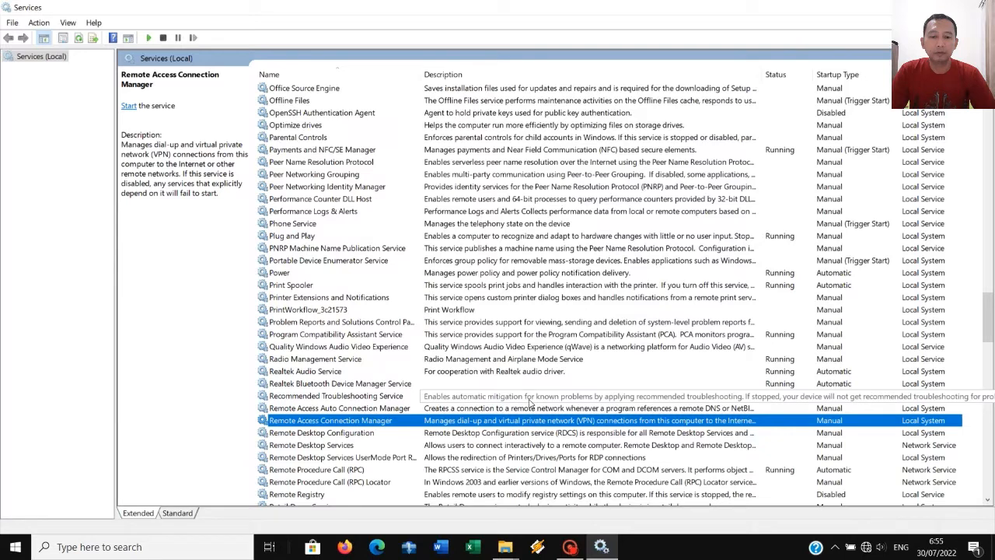
# Step: Set the Remote Desktop Services startup type to Disabled, stop the service, and save its properties
pyautogui.moveTo(989, 325); pyautogui.dragTo(991, 334)
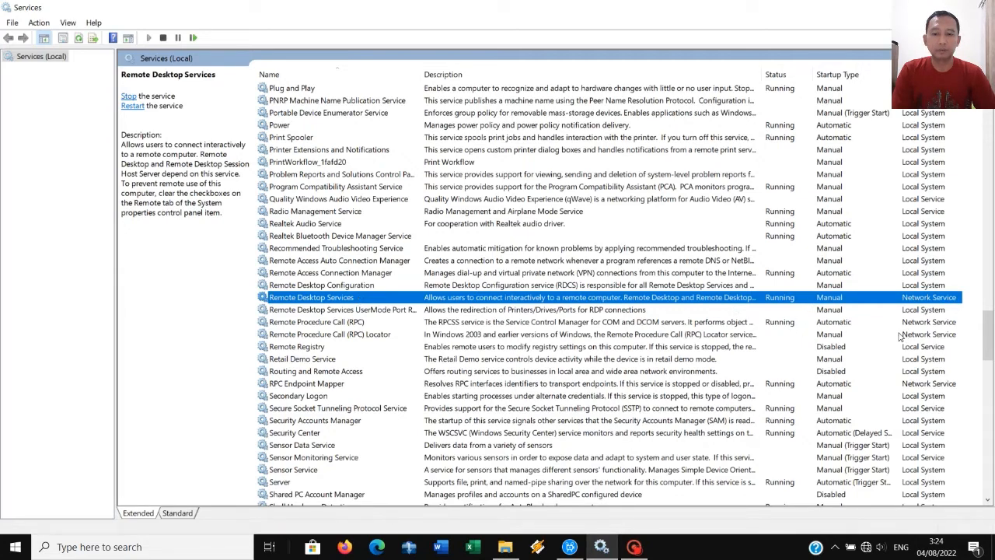
pyautogui.rightClick(393, 301)
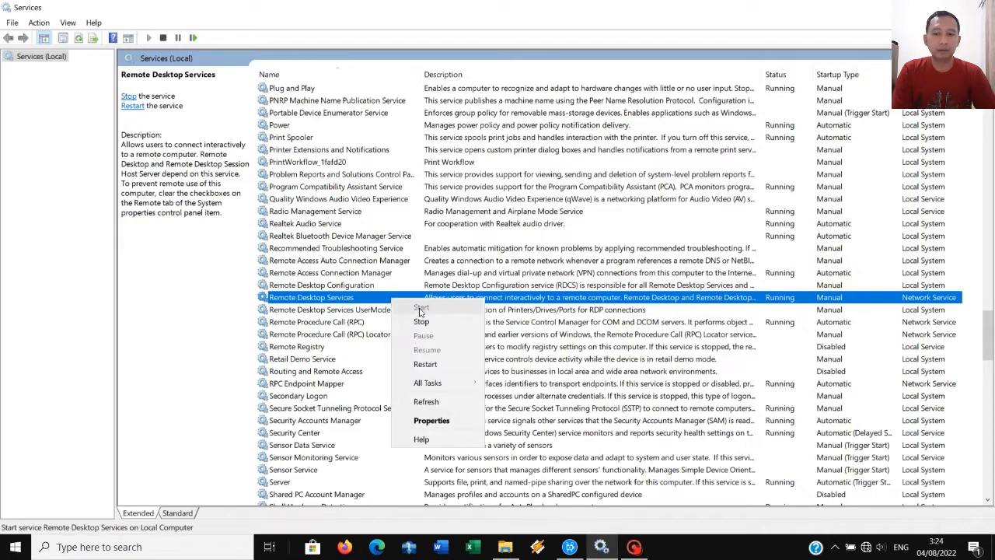
pyautogui.click(427, 421)
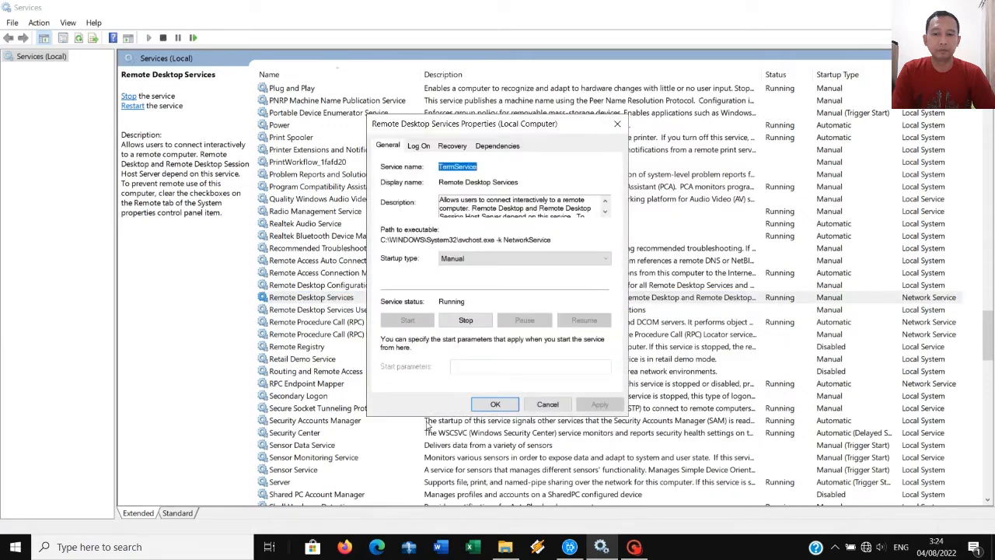
pyautogui.click(456, 260)
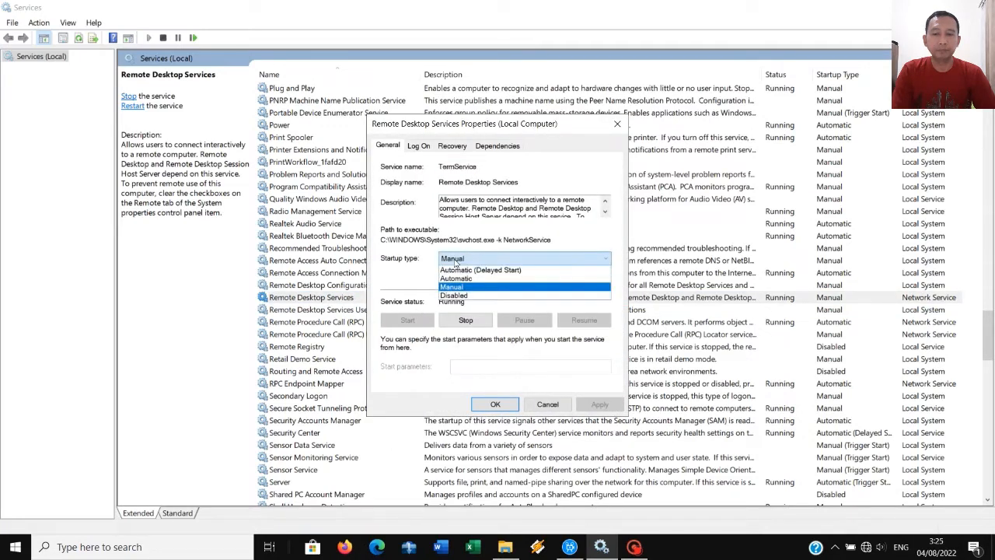
pyautogui.click(455, 295)
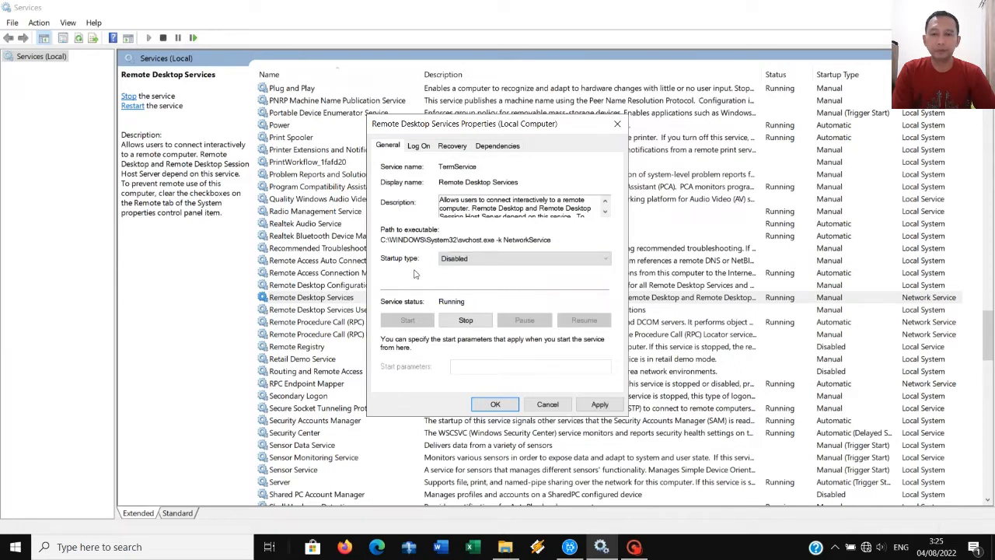
pyautogui.click(466, 319)
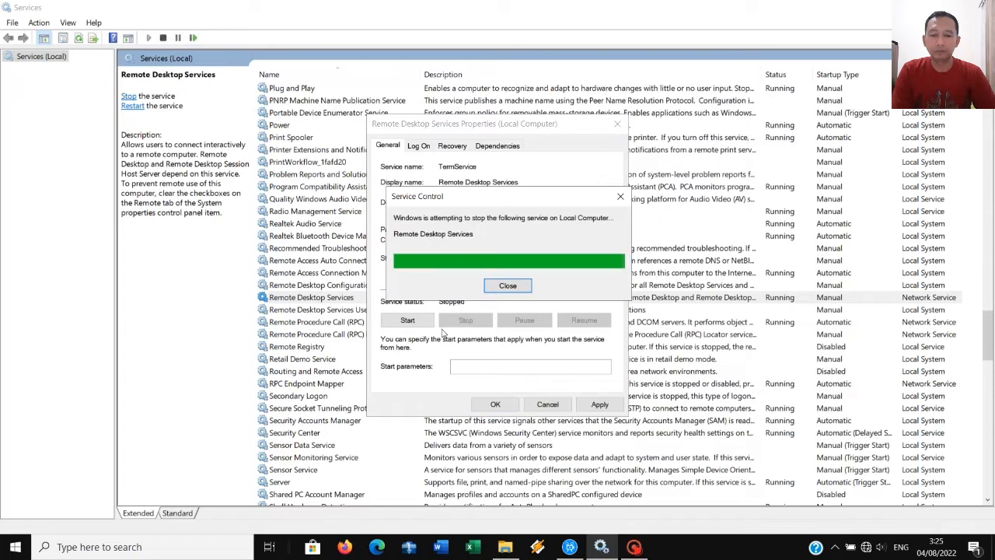
pyautogui.click(600, 404)
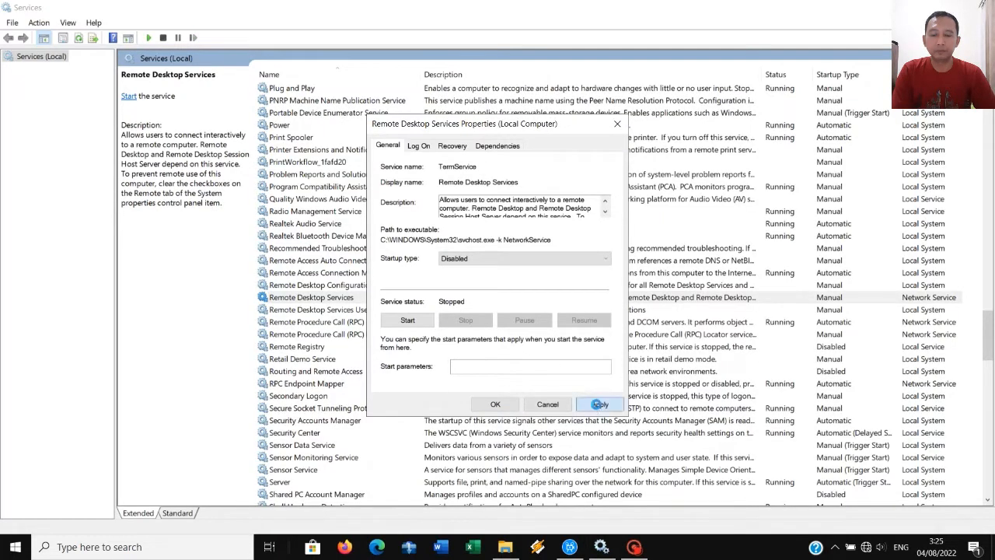
pyautogui.click(495, 404)
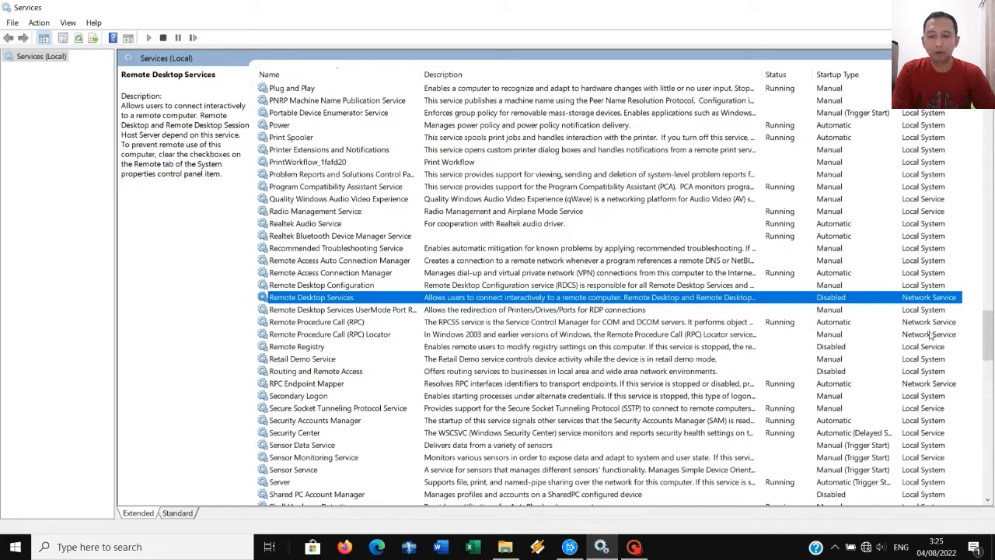
# Step: Set the startup type of Xbox Accessory Management Service to Disabled and save its properties
pyautogui.moveTo(982, 332); pyautogui.dragTo(986, 384)
pyautogui.moveTo(986, 395); pyautogui.dragTo(985, 462)
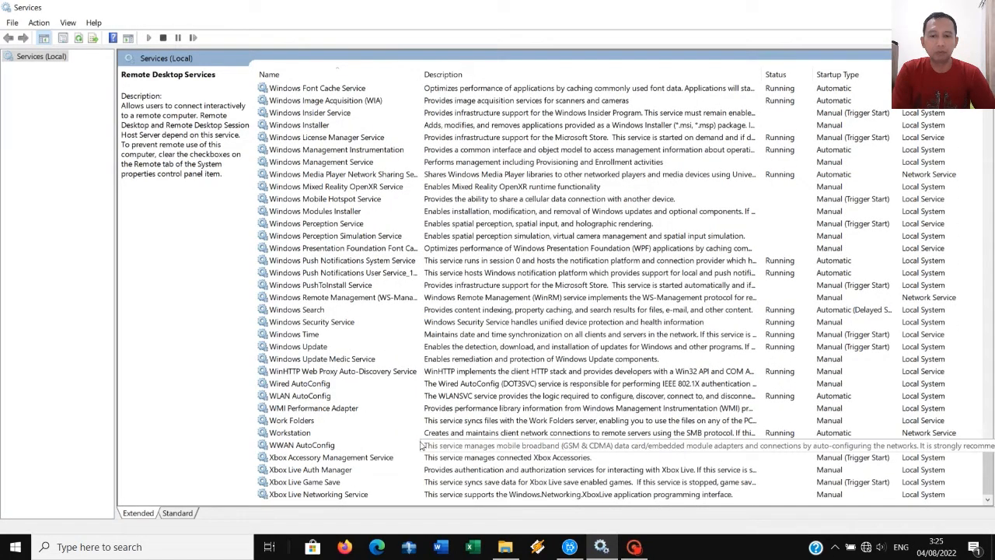
pyautogui.click(327, 458)
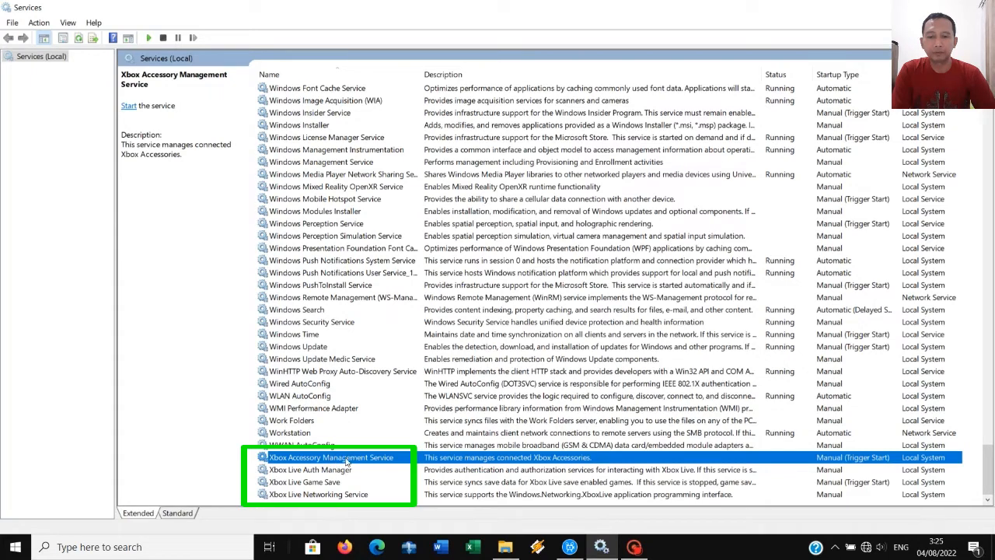
pyautogui.rightClick(347, 462)
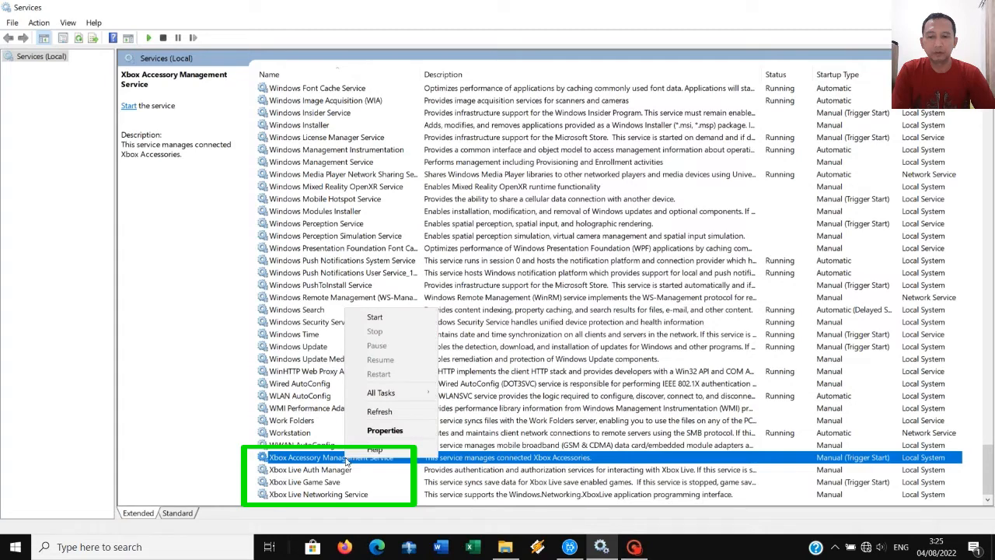
pyautogui.click(378, 433)
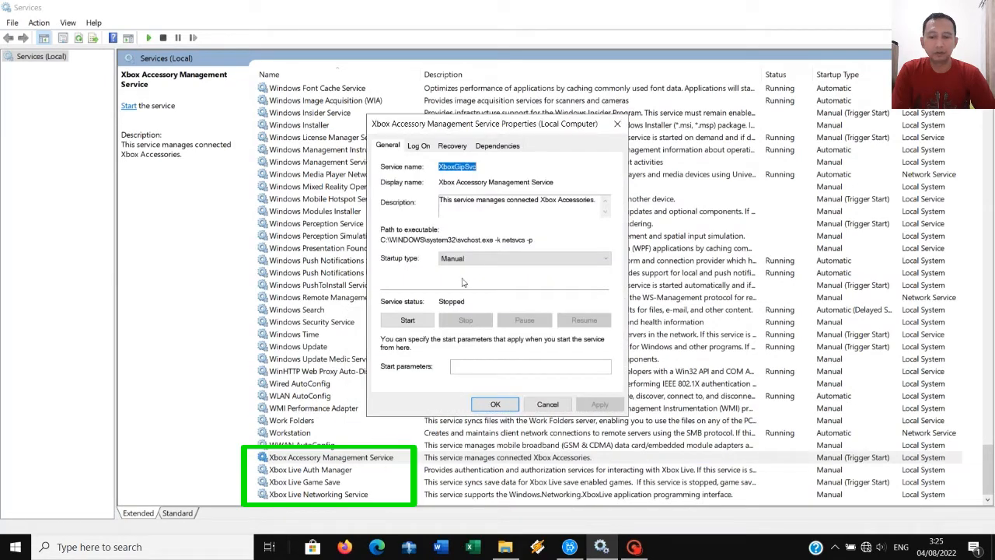
pyautogui.click(475, 264)
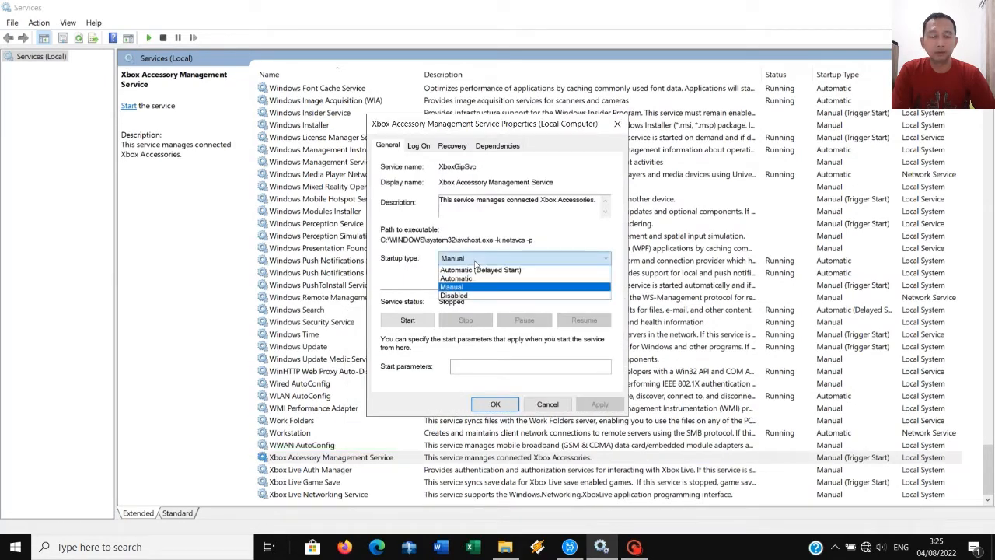
pyautogui.click(460, 302)
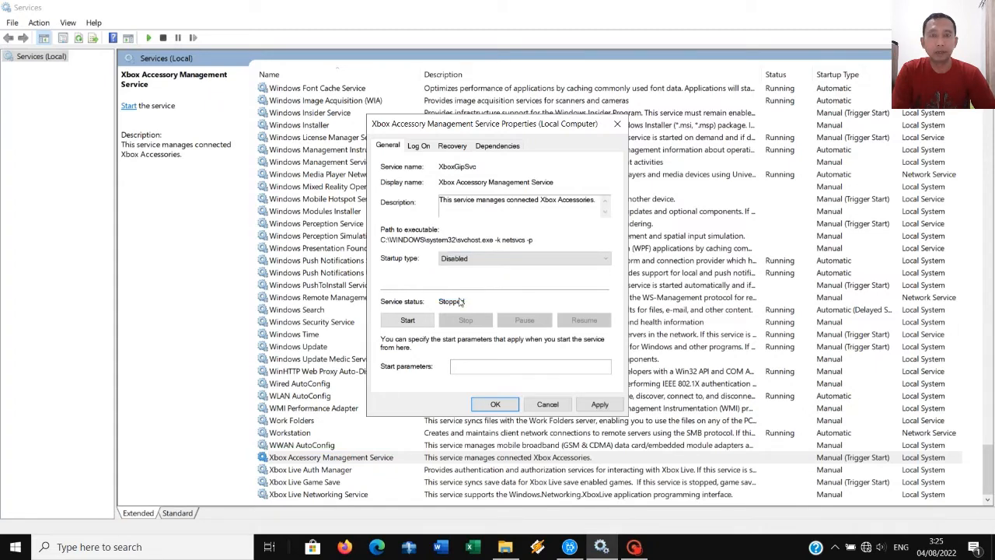
pyautogui.click(600, 405)
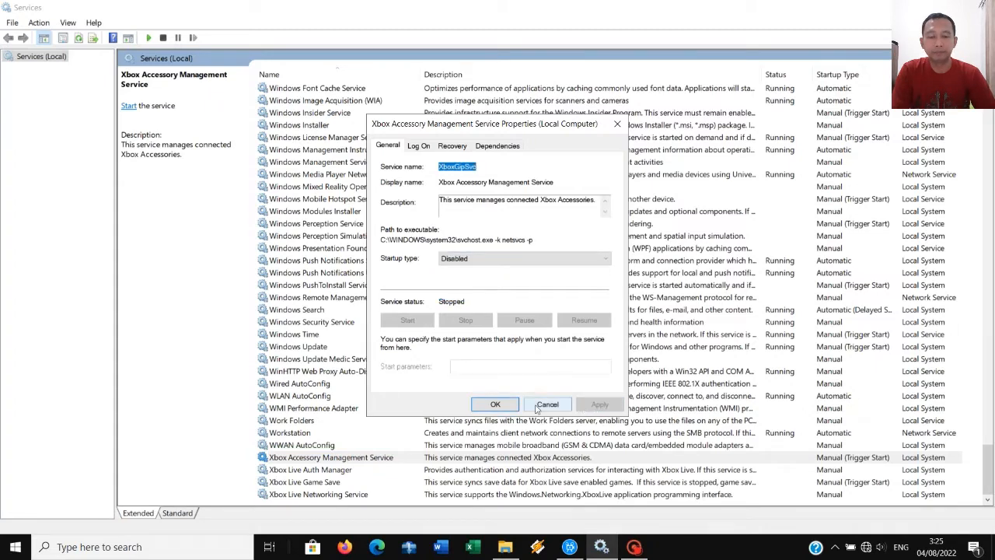
pyautogui.click(502, 406)
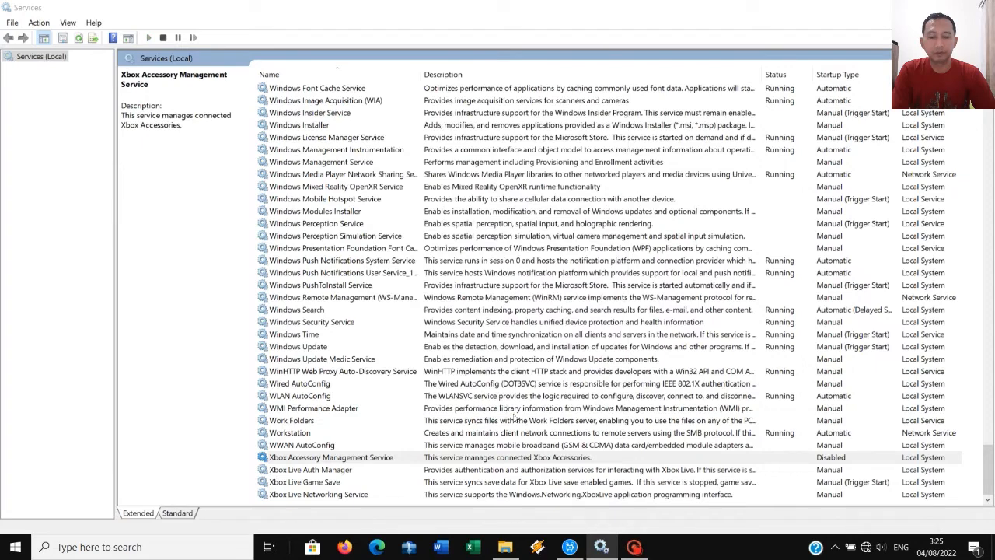
# Step: Set the startup type of Xbox Live Auth Manager to Disabled and save its properties
pyautogui.click(329, 470)
pyautogui.rightClick(327, 470)
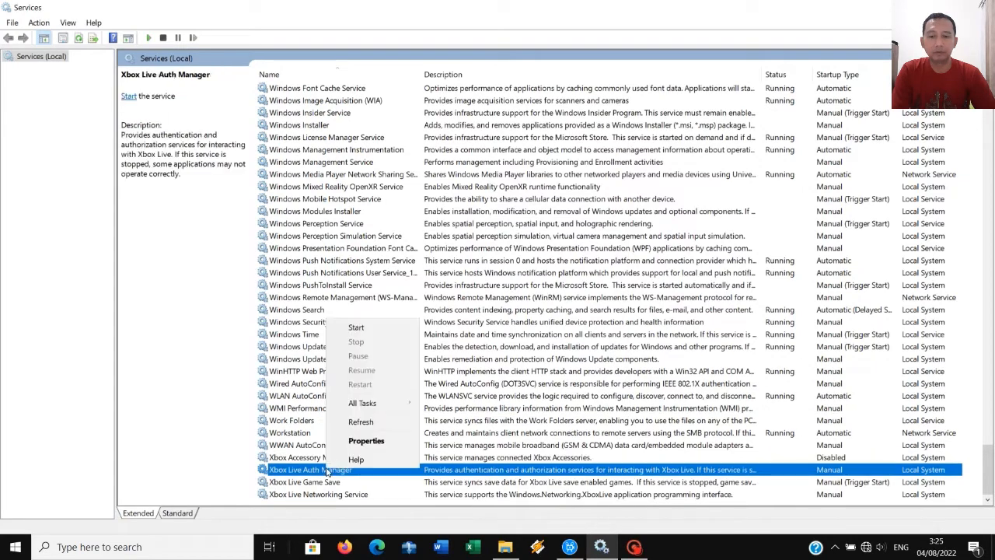
pyautogui.click(367, 441)
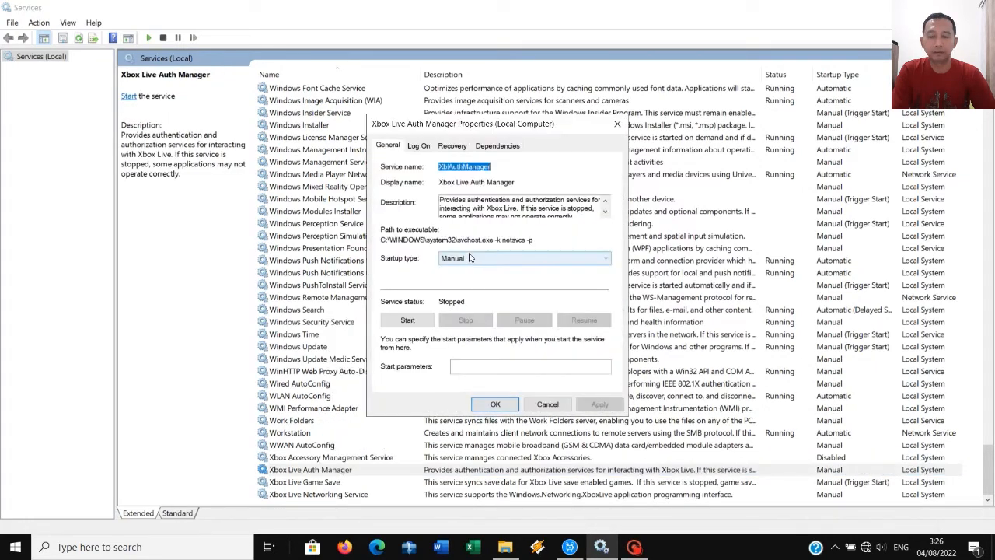
pyautogui.click(469, 259)
pyautogui.click(452, 294)
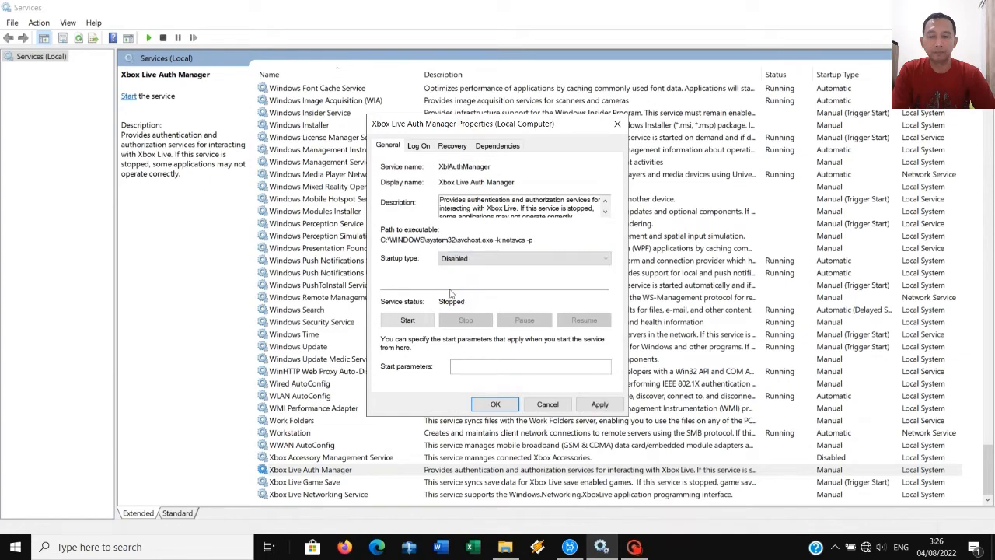
pyautogui.click(599, 404)
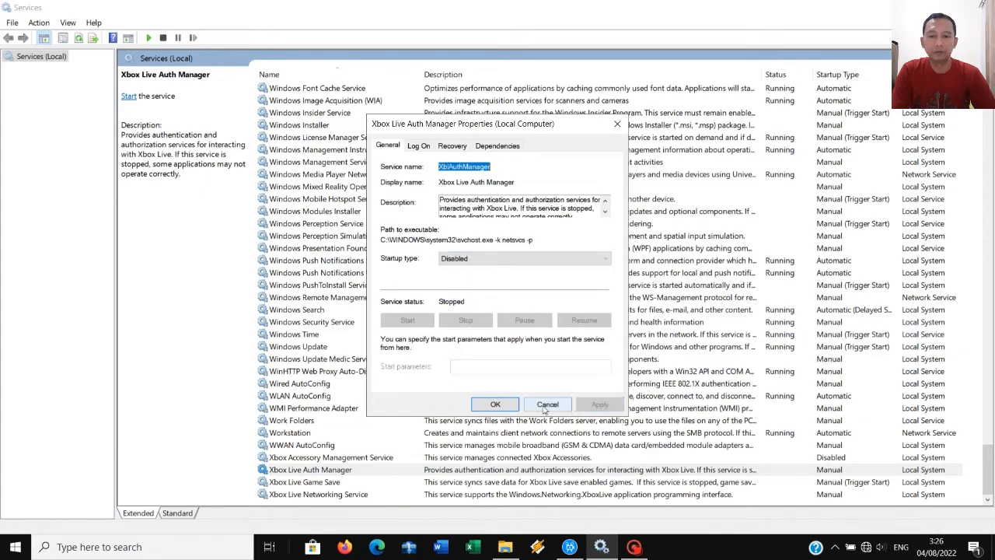
pyautogui.click(496, 405)
# Step: Set the startup type of Xbox Live Game Save to Disabled and save its properties
pyautogui.click(336, 482)
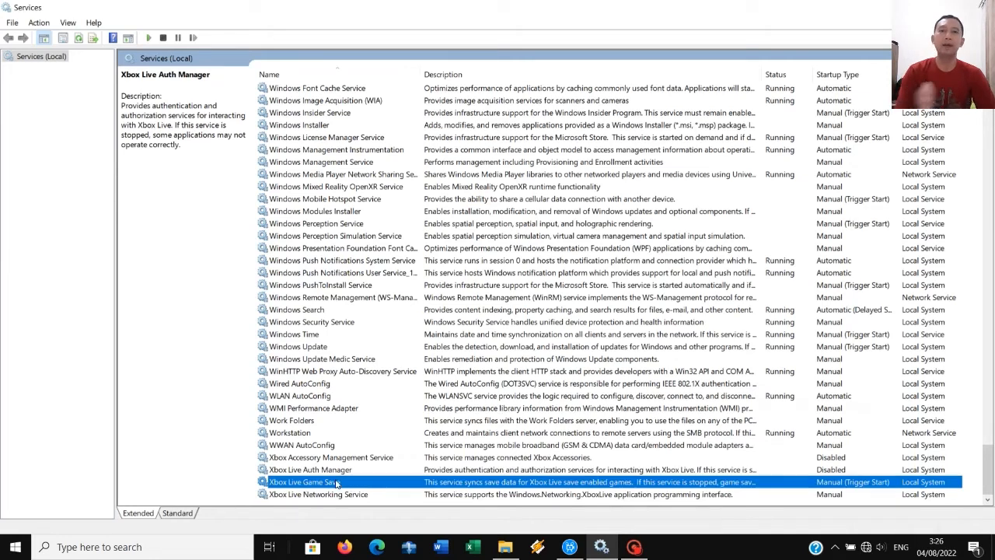
pyautogui.rightClick(356, 482)
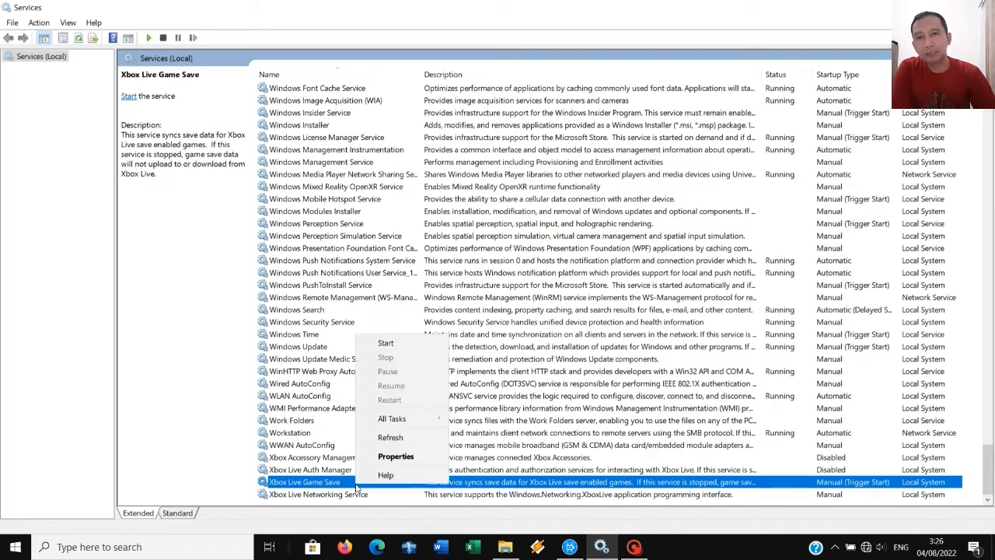
pyautogui.click(396, 458)
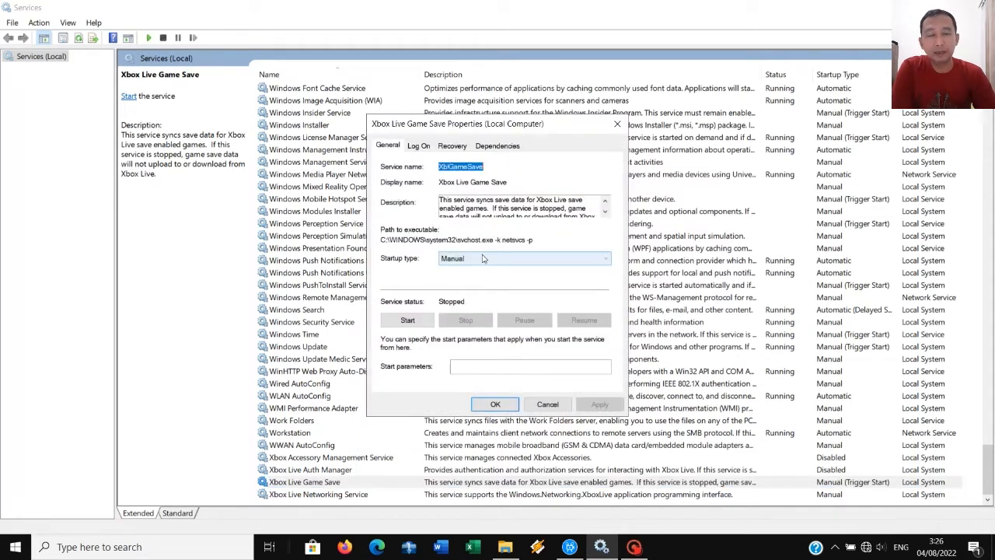
pyautogui.click(485, 259)
pyautogui.click(462, 300)
pyautogui.click(600, 405)
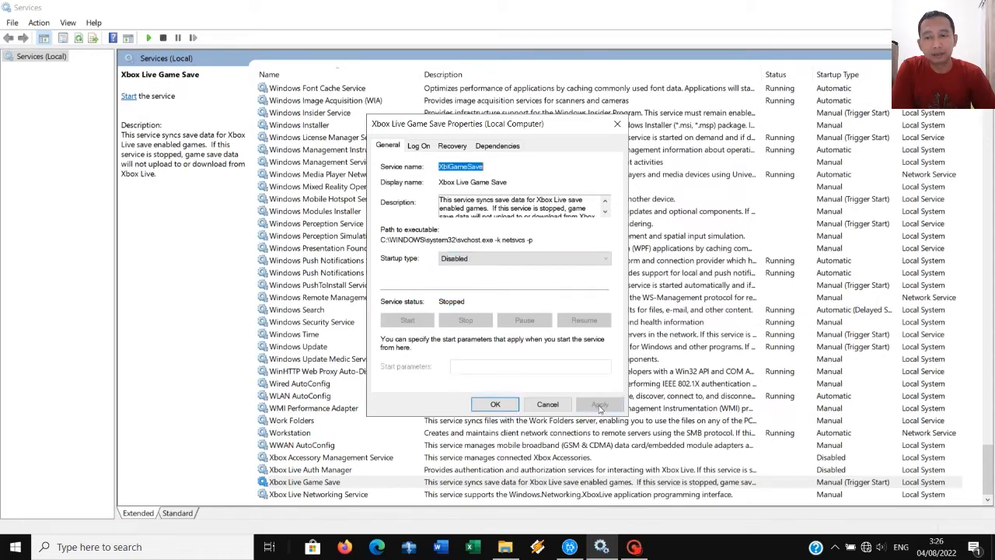
pyautogui.click(510, 407)
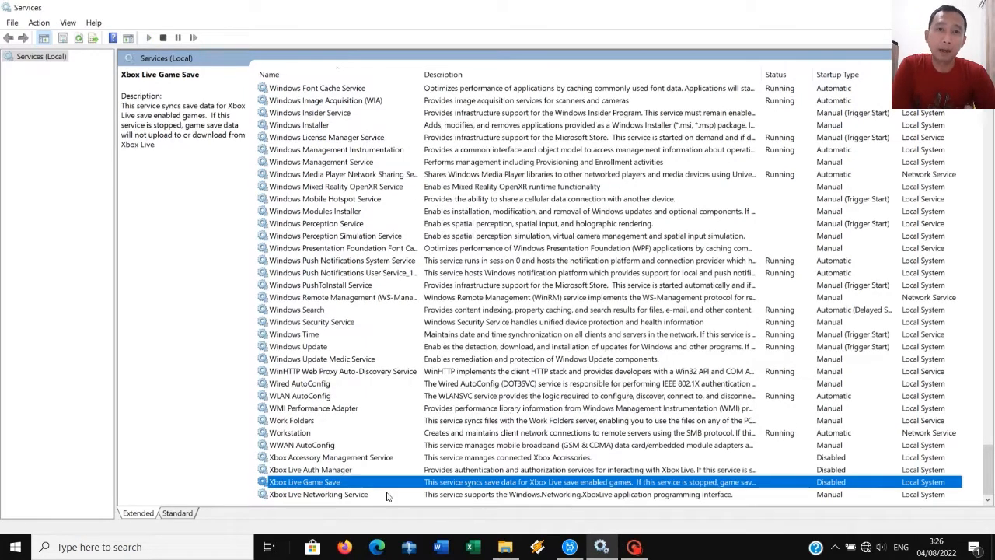
# Step: Set the startup type of Xbox Live Networking Service to Disabled and save its properties
pyautogui.click(364, 494)
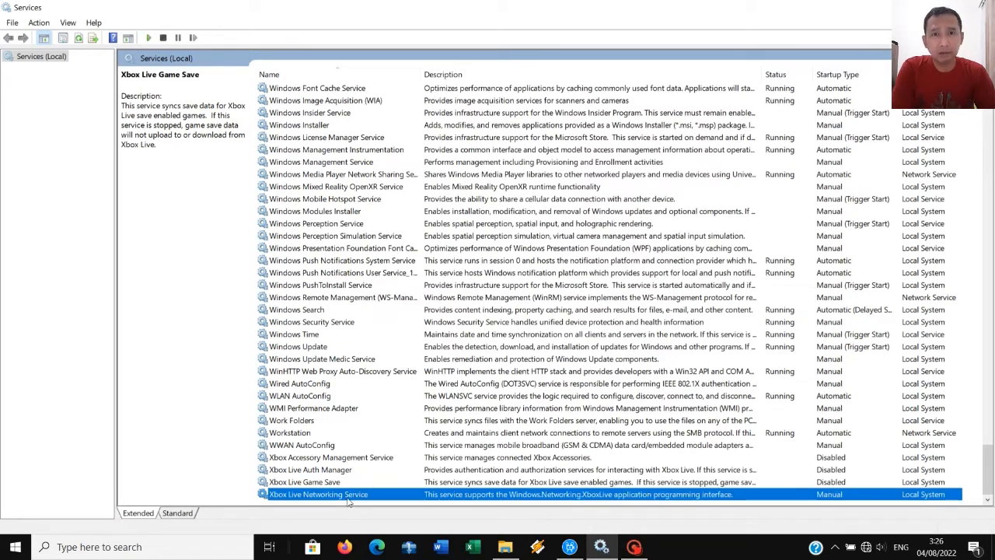
pyautogui.rightClick(367, 496)
pyautogui.click(406, 466)
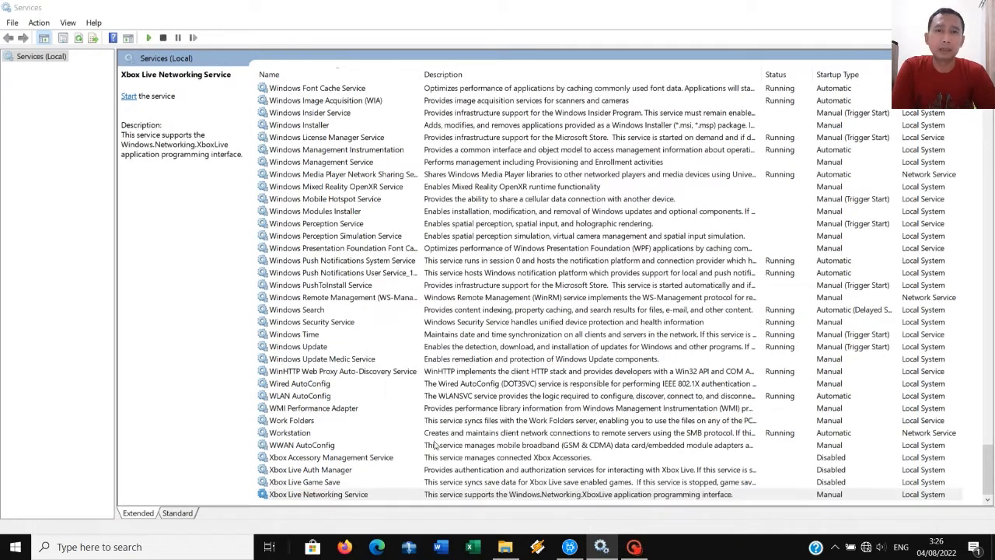
pyautogui.click(484, 263)
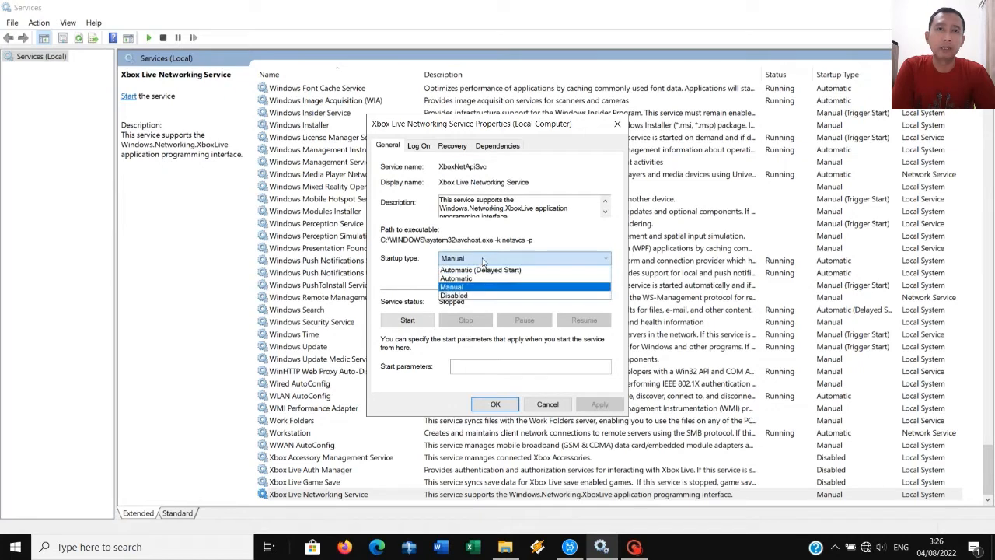
pyautogui.click(464, 295)
pyautogui.click(598, 405)
pyautogui.click(491, 403)
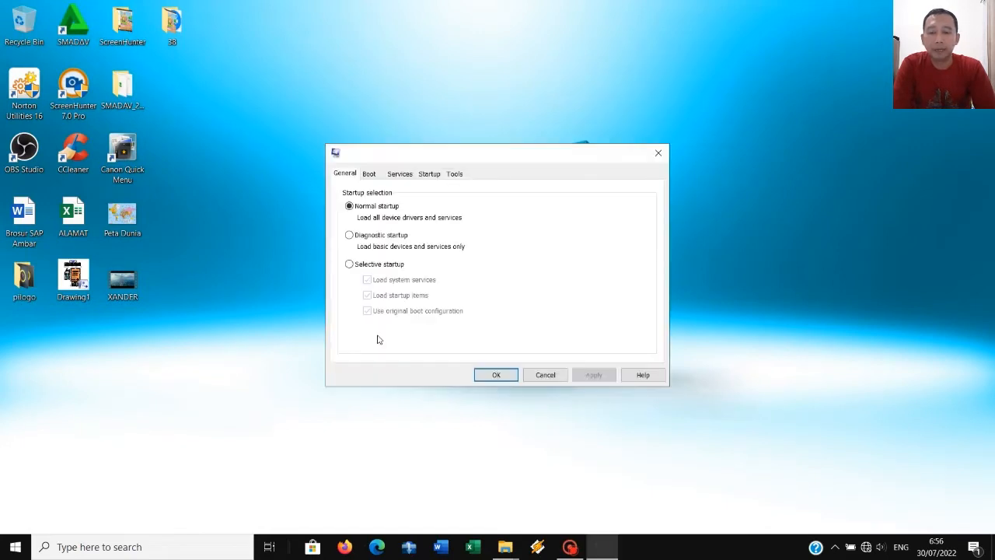
# Step: In System Configuration, review the boot options and look through the list of services with their manufacturers and status
pyautogui.moveTo(446, 157); pyautogui.dragTo(460, 121)
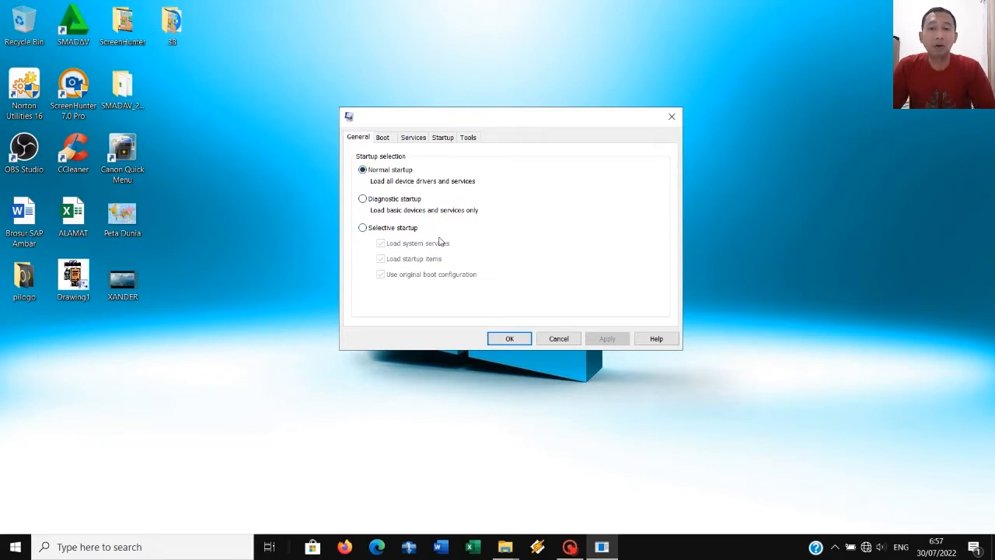
pyautogui.click(384, 139)
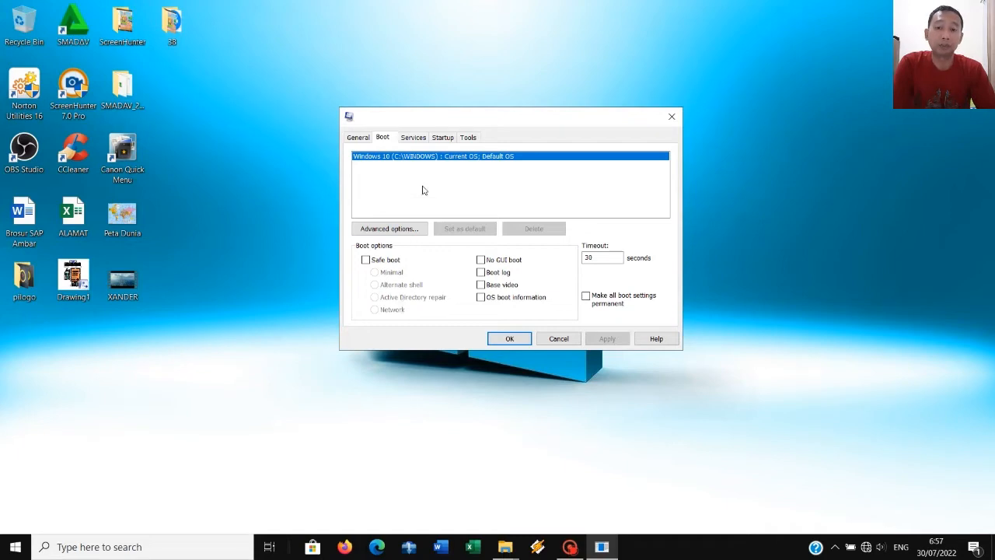
pyautogui.click(416, 136)
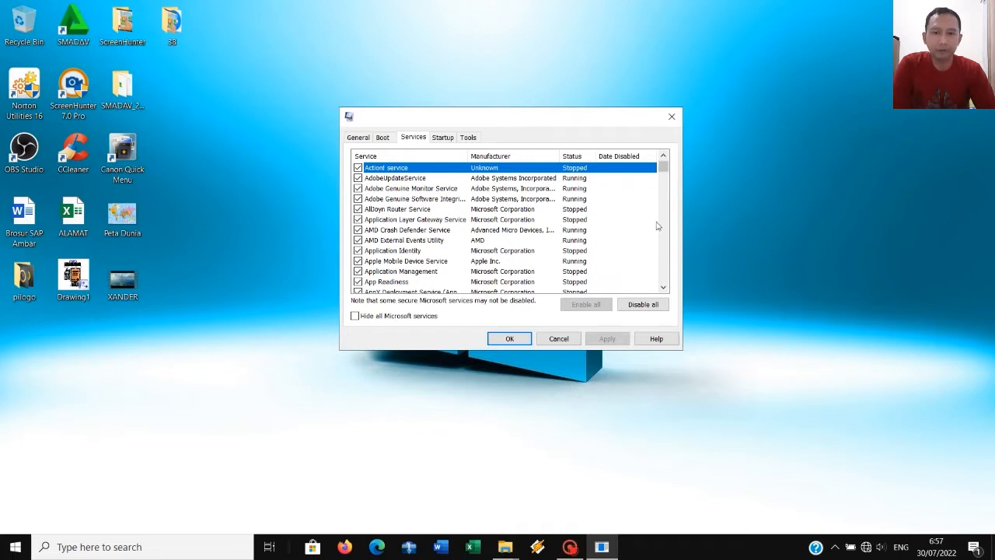
pyautogui.moveTo(467, 156); pyautogui.dragTo(483, 161)
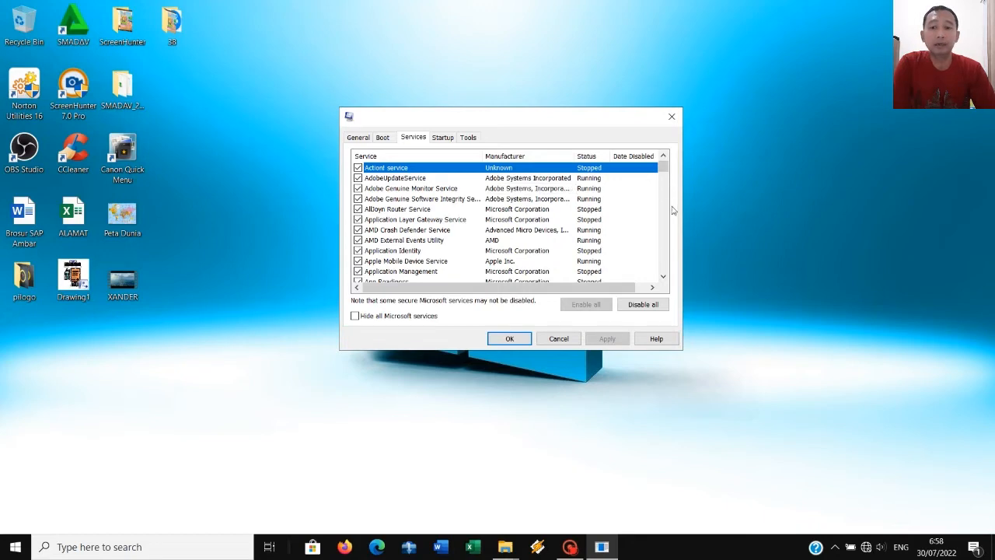
pyautogui.click(663, 276)
pyautogui.click(664, 277)
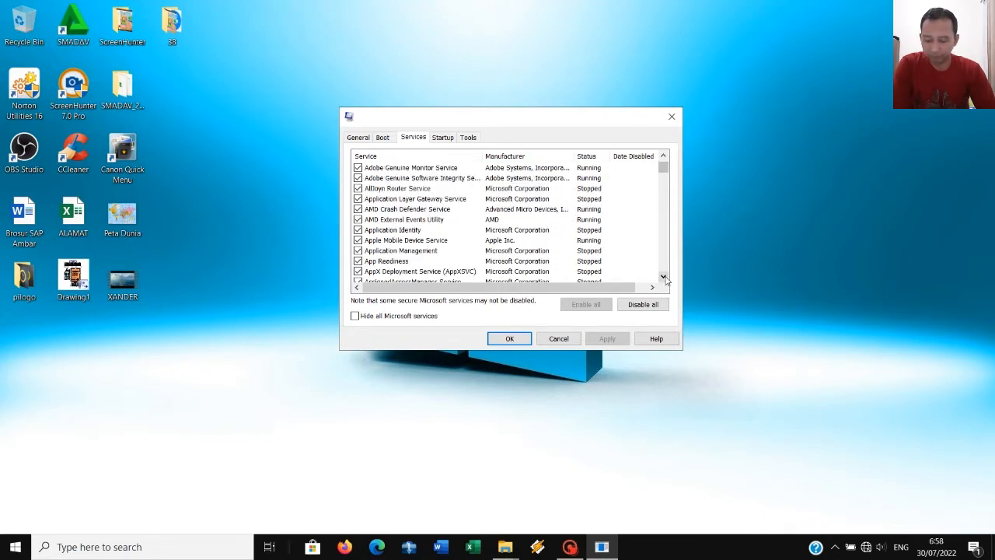
pyautogui.click(663, 276)
pyautogui.click(663, 276)
pyautogui.click(663, 277)
pyautogui.click(664, 277)
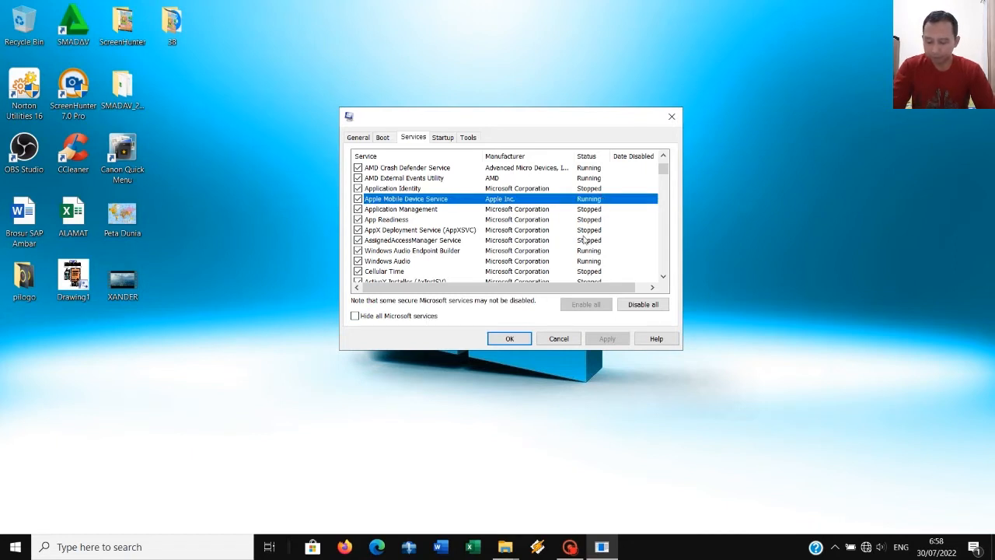
# Step: Try disabling all services in the System Configuration list, re-enable them all, and look through the list
pyautogui.click(642, 305)
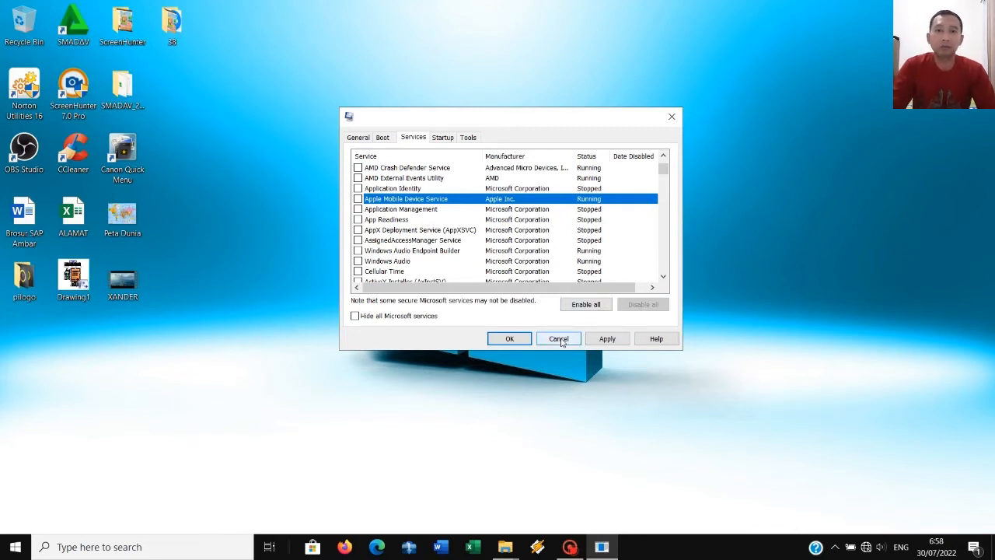
pyautogui.moveTo(661, 170)
pyautogui.mouseDown()
pyautogui.moveTo(662, 201)
pyautogui.moveTo(670, 169)
pyautogui.mouseUp()
pyautogui.click(586, 304)
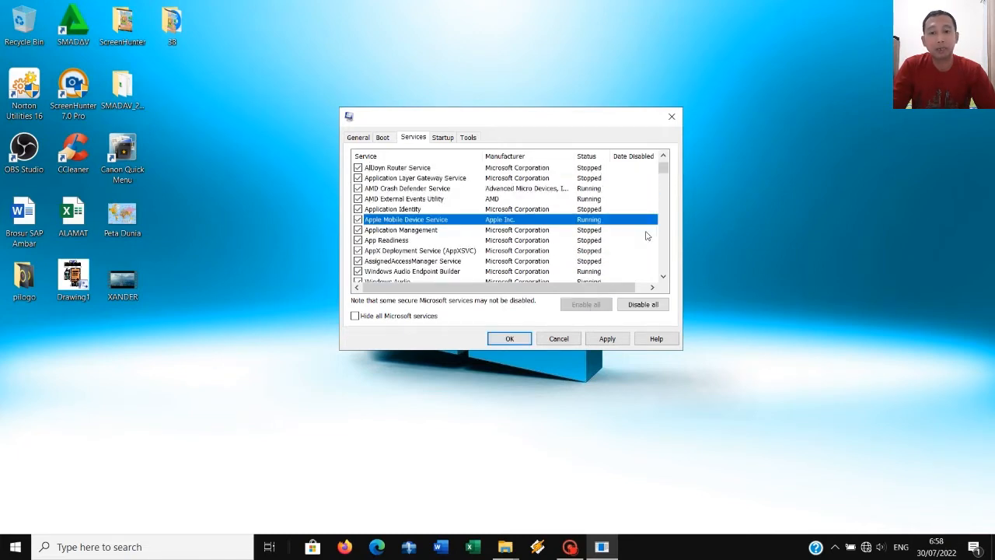
pyautogui.moveTo(662, 171); pyautogui.dragTo(663, 175)
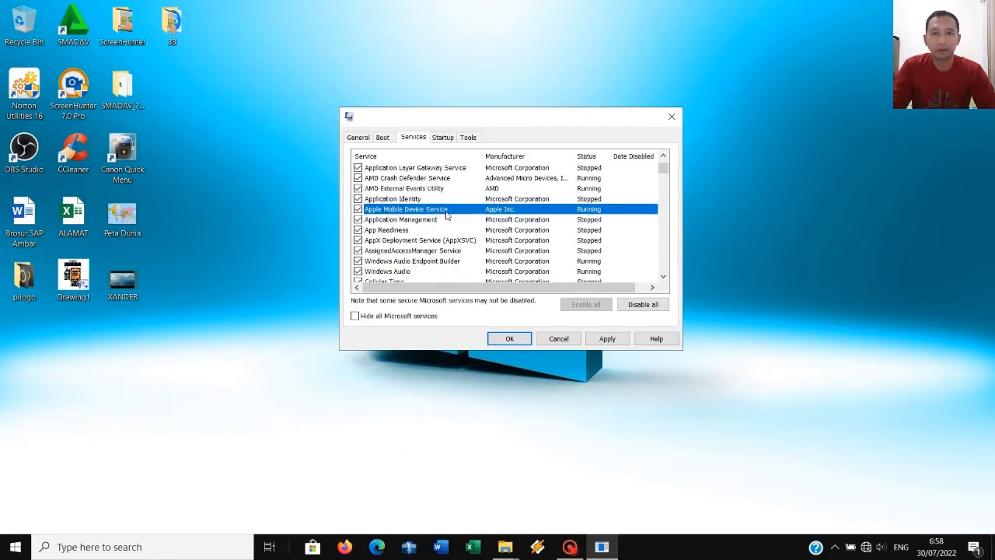
pyautogui.click(663, 276)
pyautogui.click(663, 277)
pyautogui.scroll(-8, 665, 280)
pyautogui.moveTo(663, 176); pyautogui.dragTo(663, 224)
# Step: Open Task Manager from the startup settings, review the status of all startup programs, and close it
pyautogui.click(440, 138)
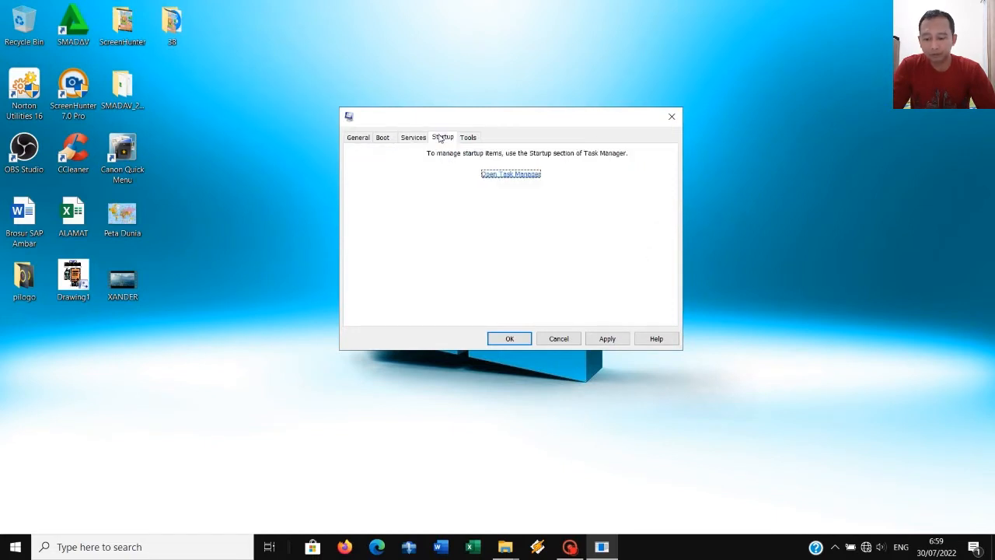
pyautogui.click(495, 174)
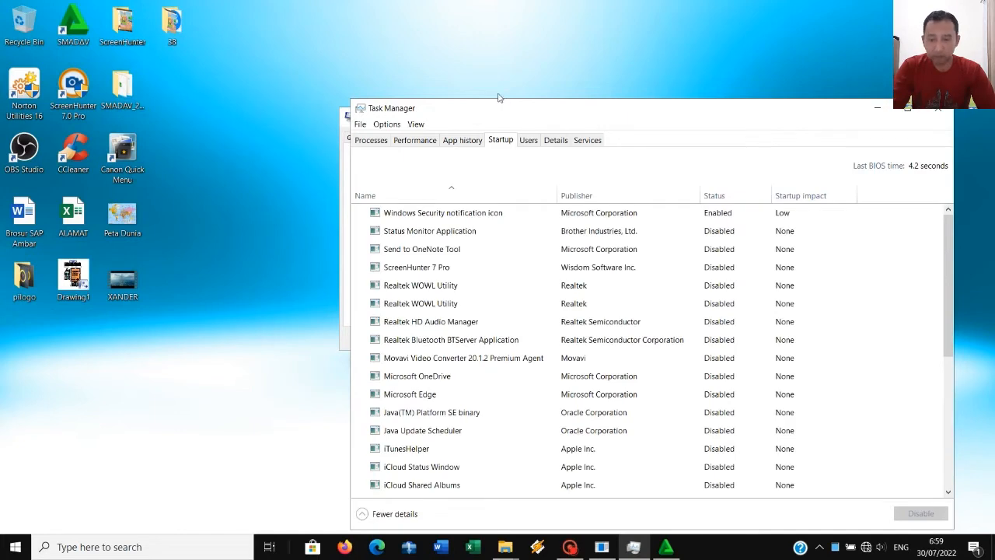
pyautogui.moveTo(540, 111); pyautogui.dragTo(496, 79)
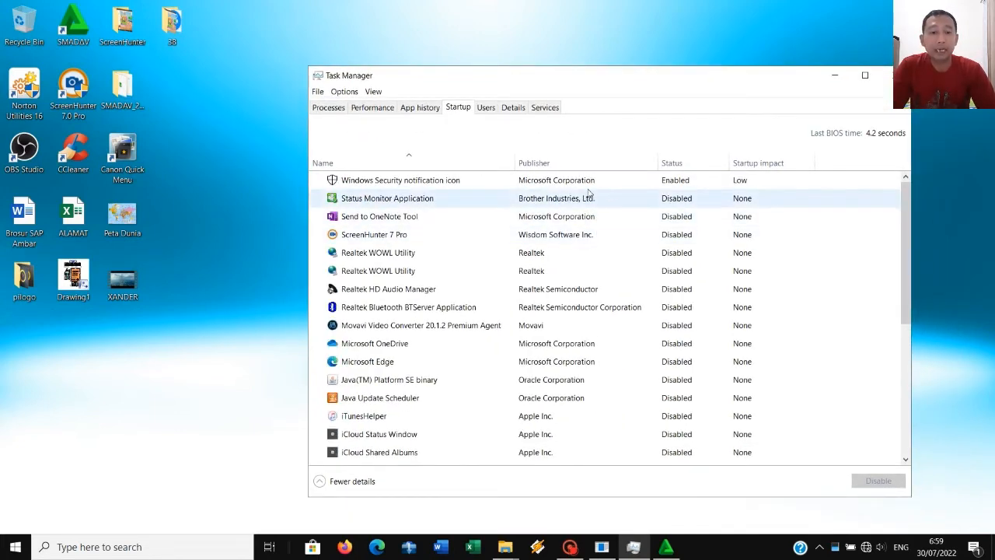
pyautogui.moveTo(905, 213); pyautogui.dragTo(911, 364)
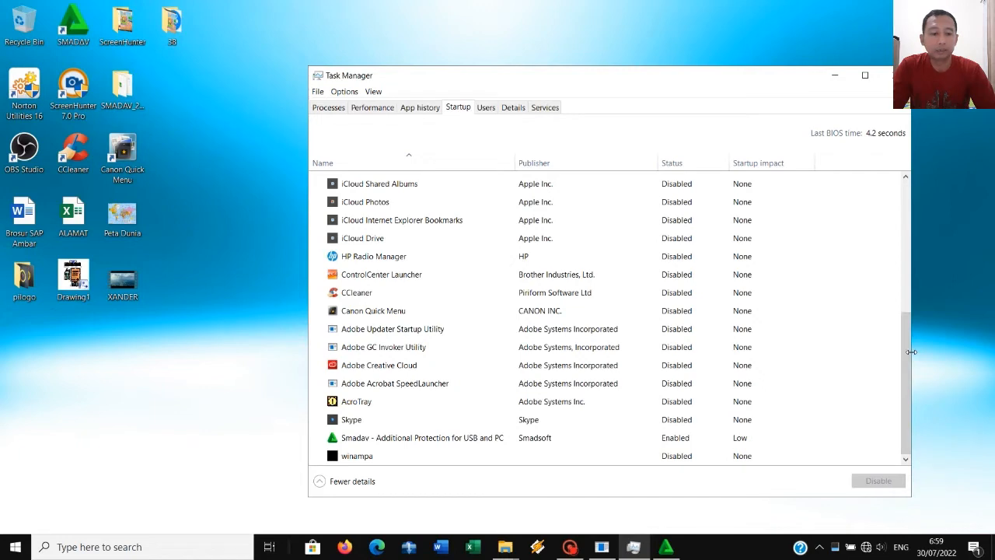
pyautogui.moveTo(906, 331); pyautogui.dragTo(909, 185)
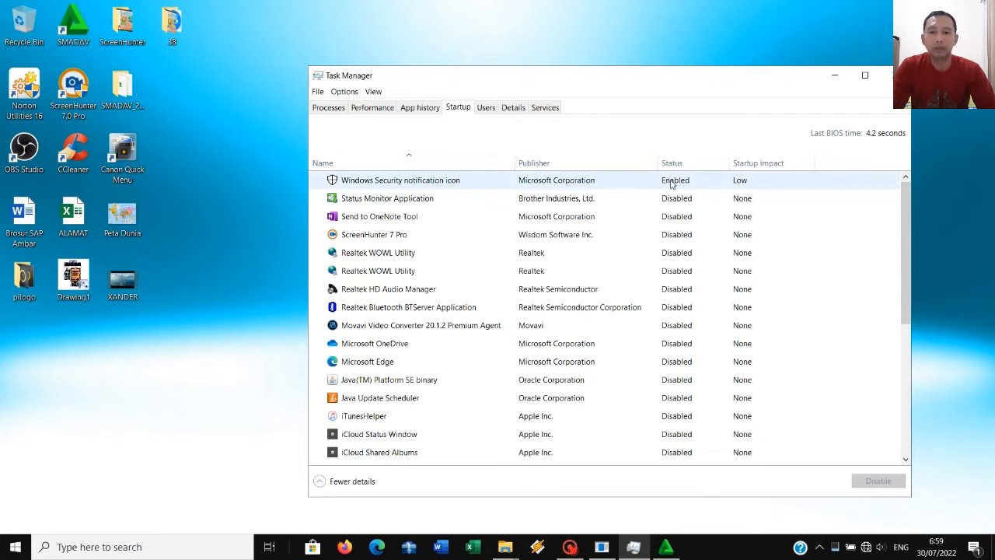
pyautogui.hotkey('alt', 'F4')
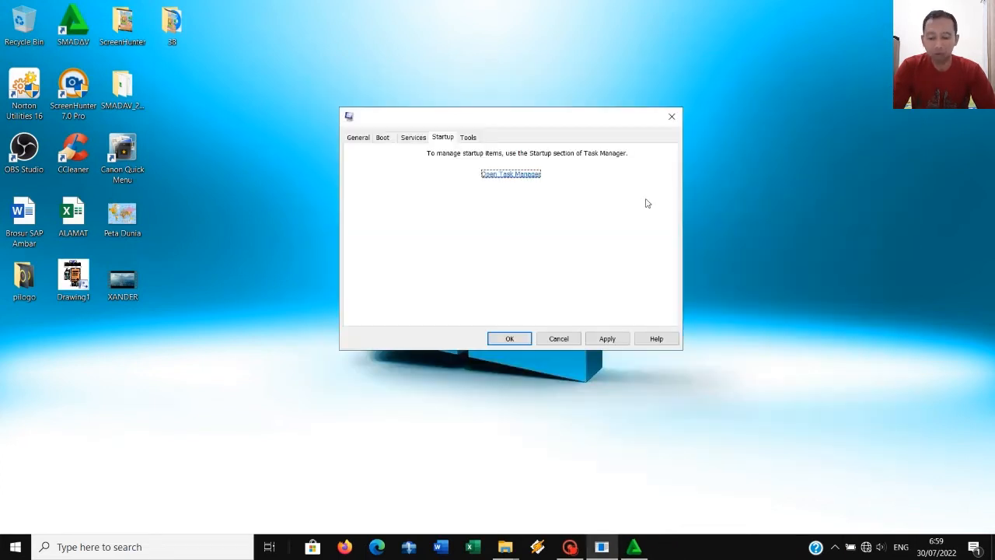
# Step: Look through the list of available system tools and close System Configuration without saving changes
pyautogui.click(468, 138)
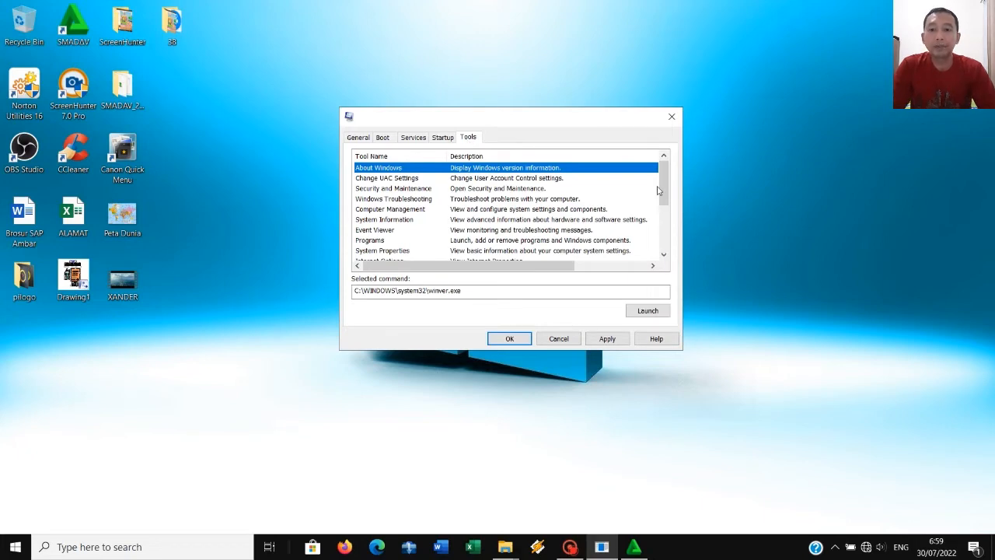
pyautogui.moveTo(666, 191); pyautogui.dragTo(667, 247)
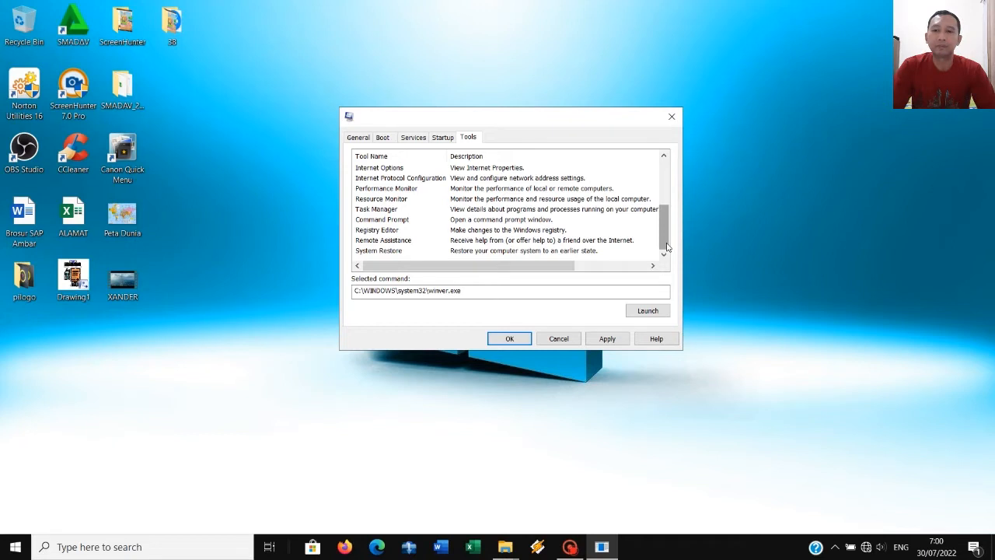
pyautogui.click(555, 339)
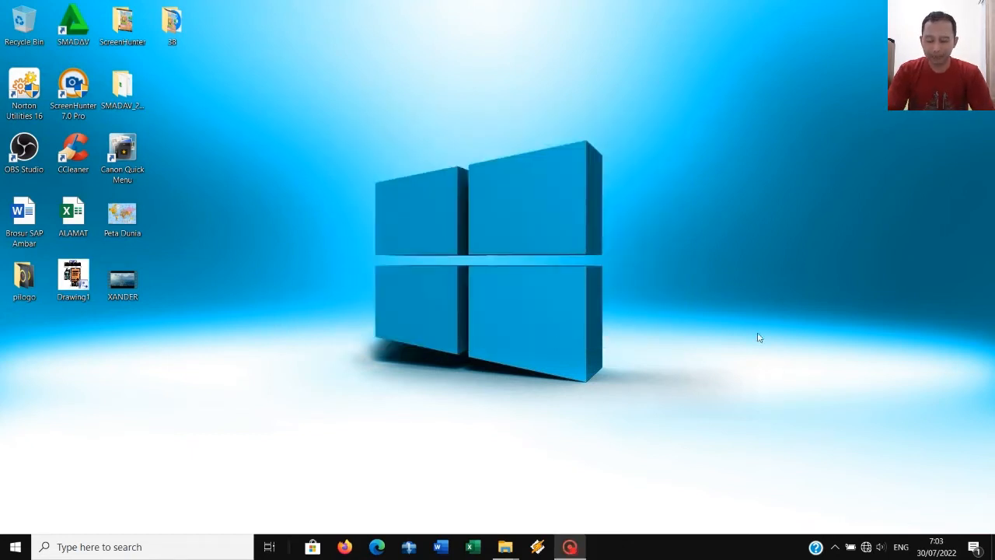
# Step: Open Windows Defender Firewall with Advanced Security from the Windows Administrative Tools
pyautogui.click(16, 551)
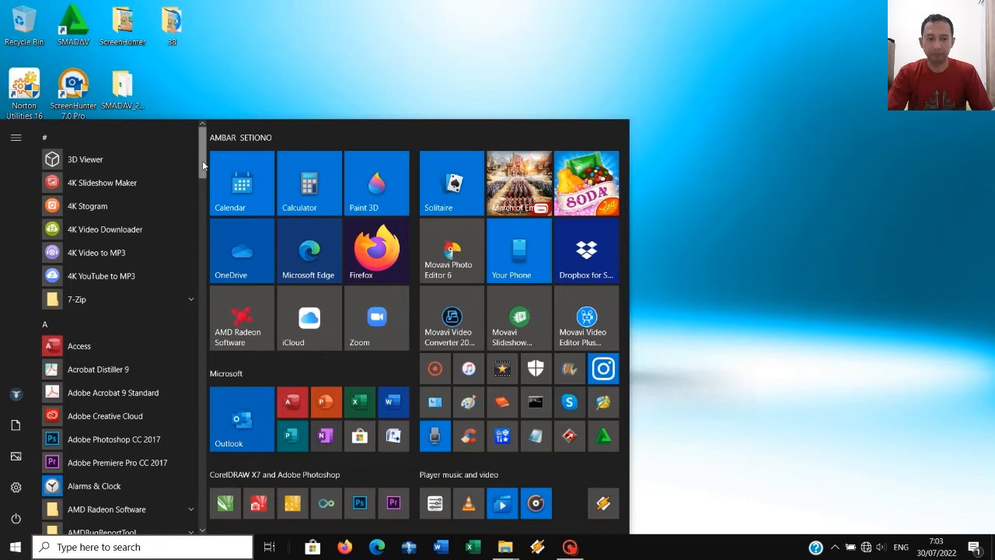
pyautogui.moveTo(202, 160); pyautogui.dragTo(199, 488)
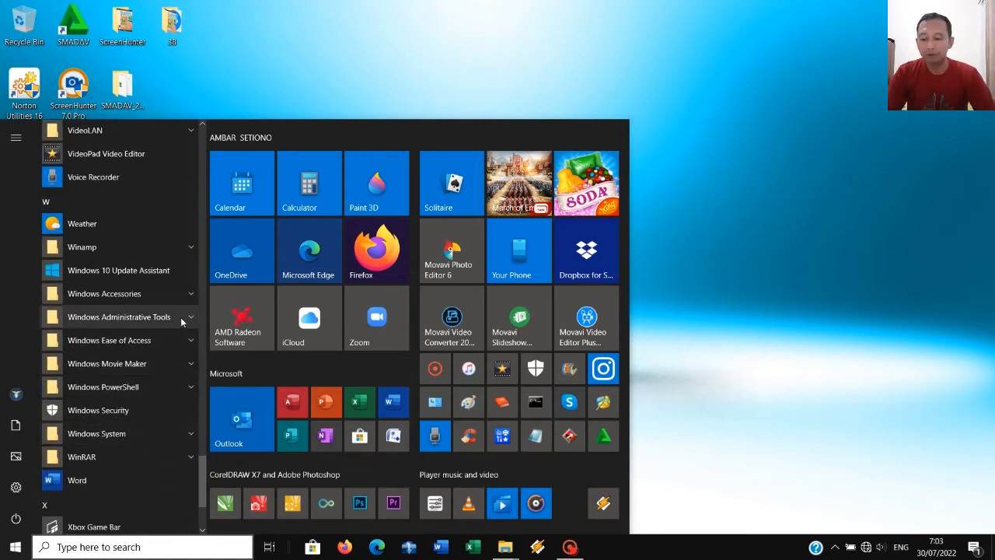
pyautogui.click(182, 322)
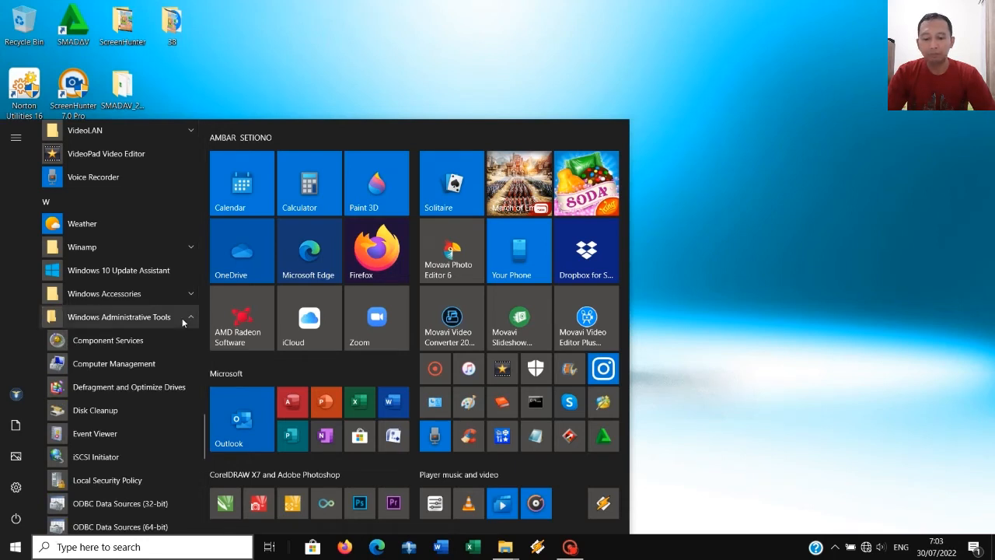
pyautogui.moveTo(206, 426); pyautogui.dragTo(202, 467)
pyautogui.click(178, 412)
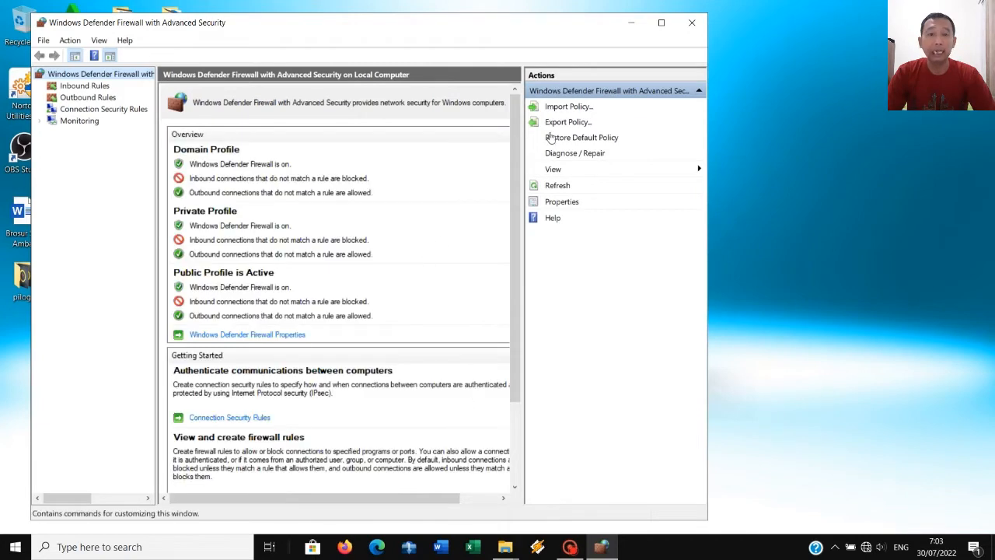
# Step: Maximize the firewall window and widen its console tree and Actions panes
pyautogui.moveTo(566, 22); pyautogui.dragTo(615, 25)
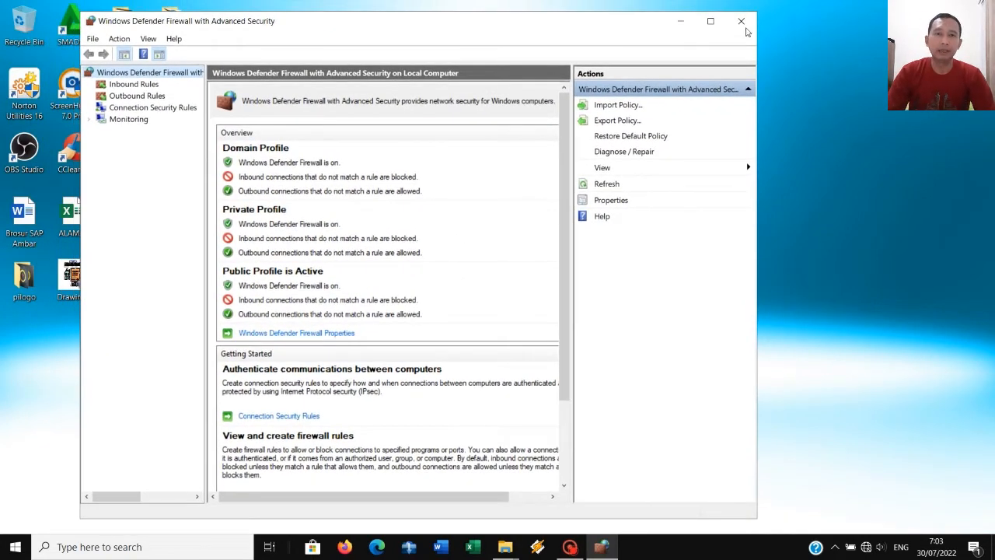
pyautogui.click(709, 21)
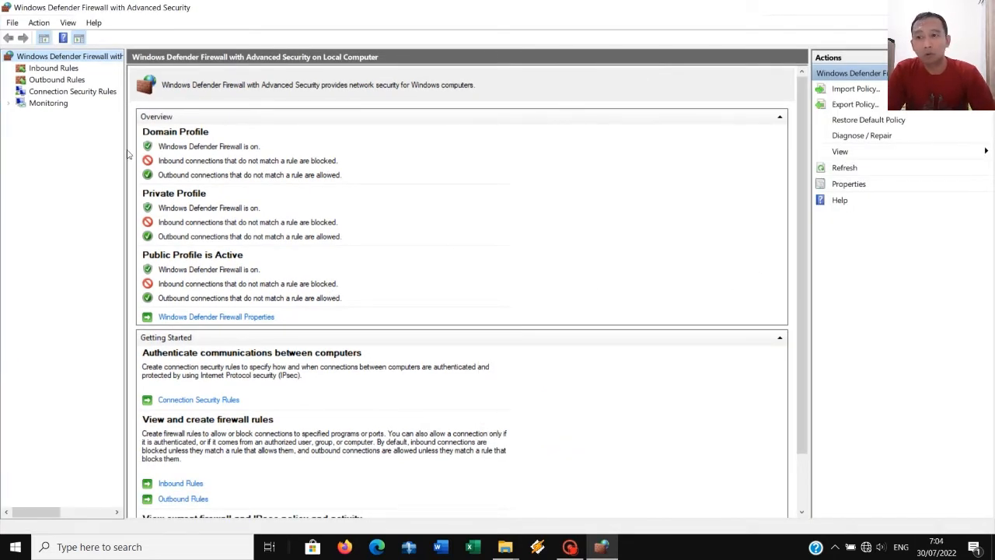
pyautogui.moveTo(124, 154); pyautogui.dragTo(177, 154)
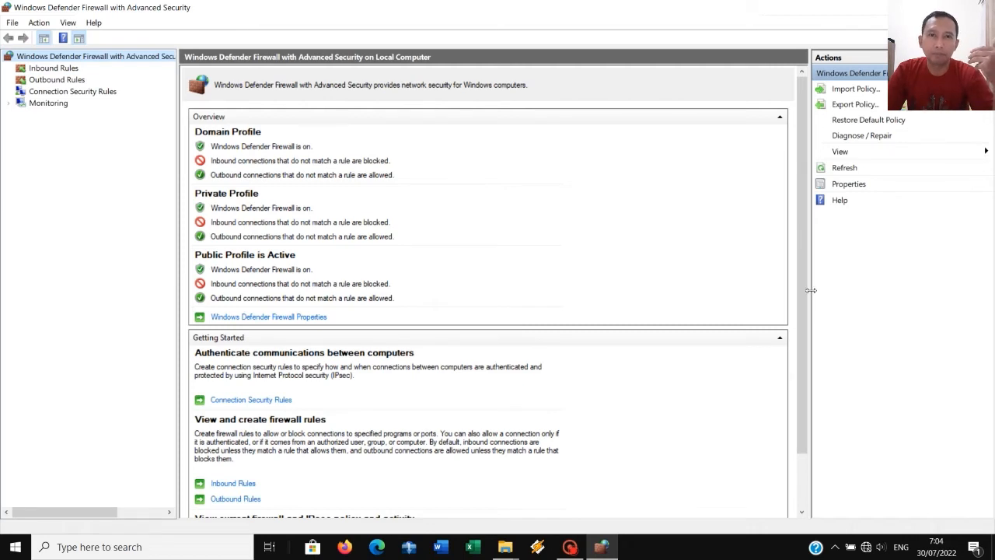
pyautogui.moveTo(809, 295); pyautogui.dragTo(783, 295)
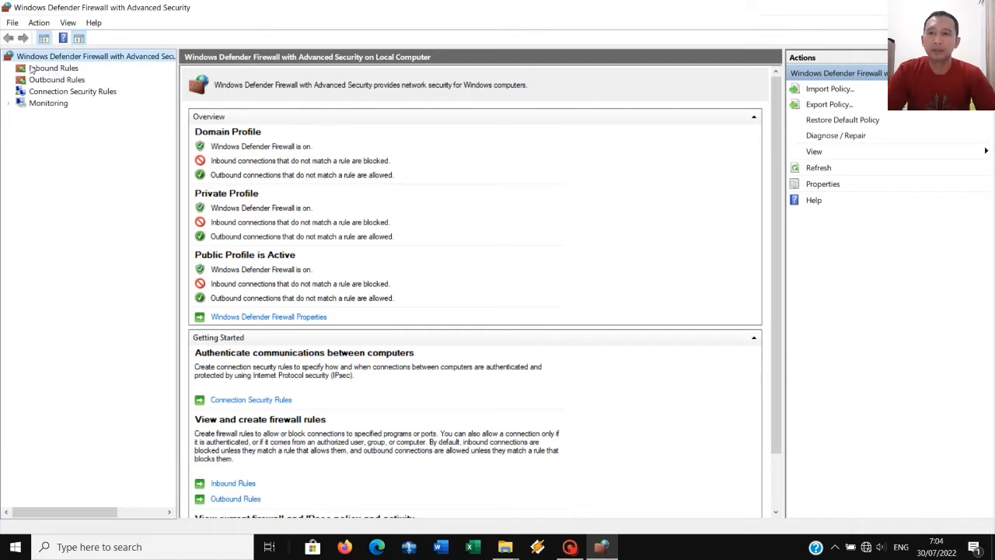
# Step: View the connection security rules, and check the general properties of the Corel PHOTO-PAINT X7 rule in the inbound rules
pyautogui.click(79, 93)
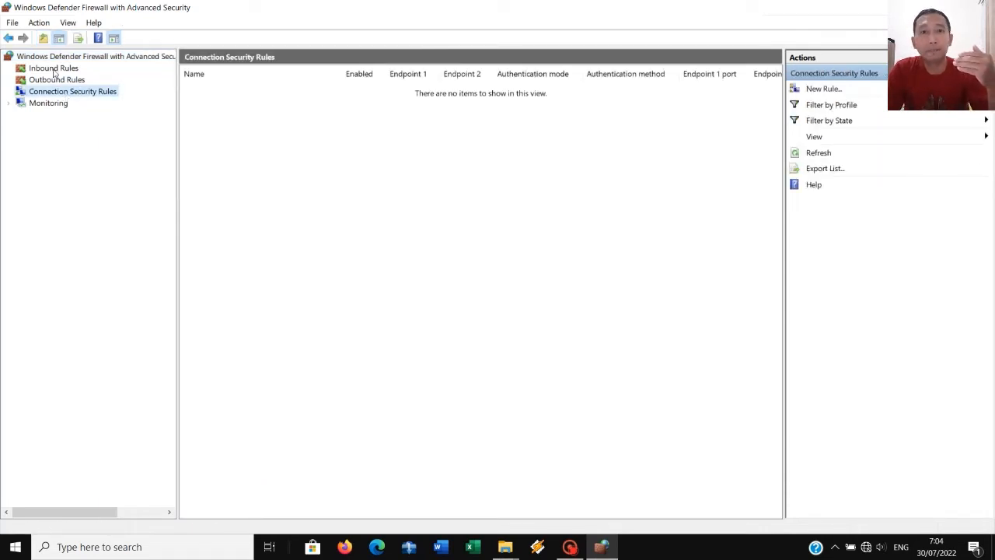
pyautogui.click(54, 70)
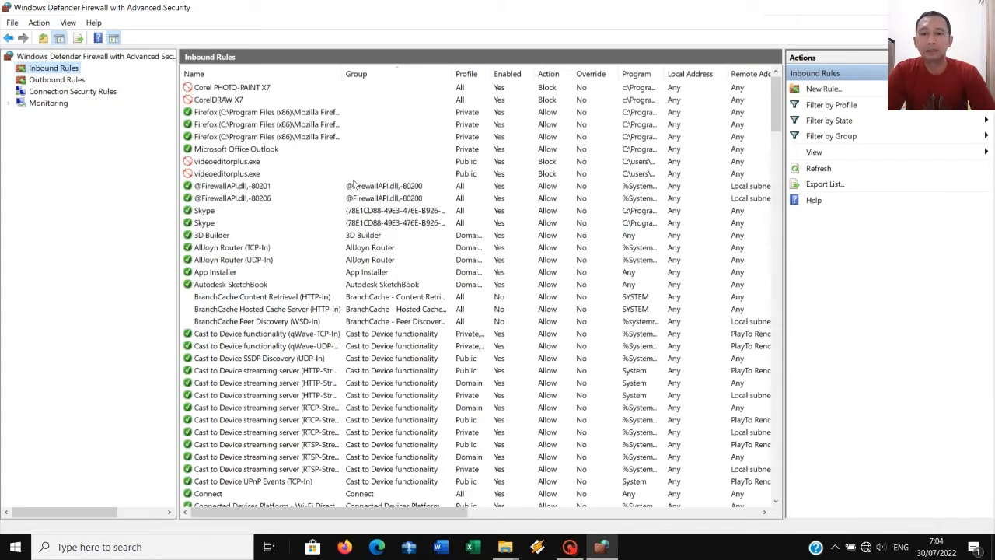
pyautogui.click(262, 89)
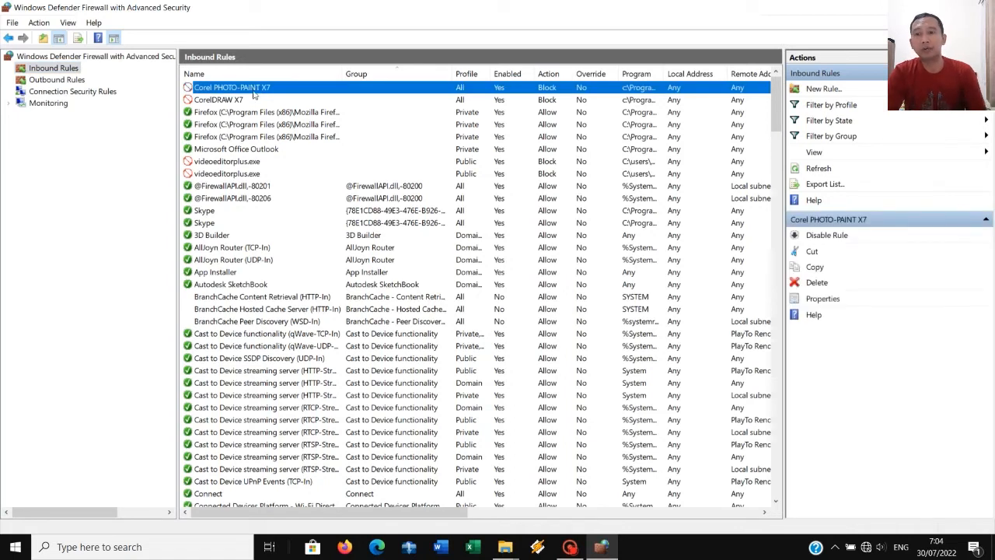
pyautogui.rightClick(254, 90)
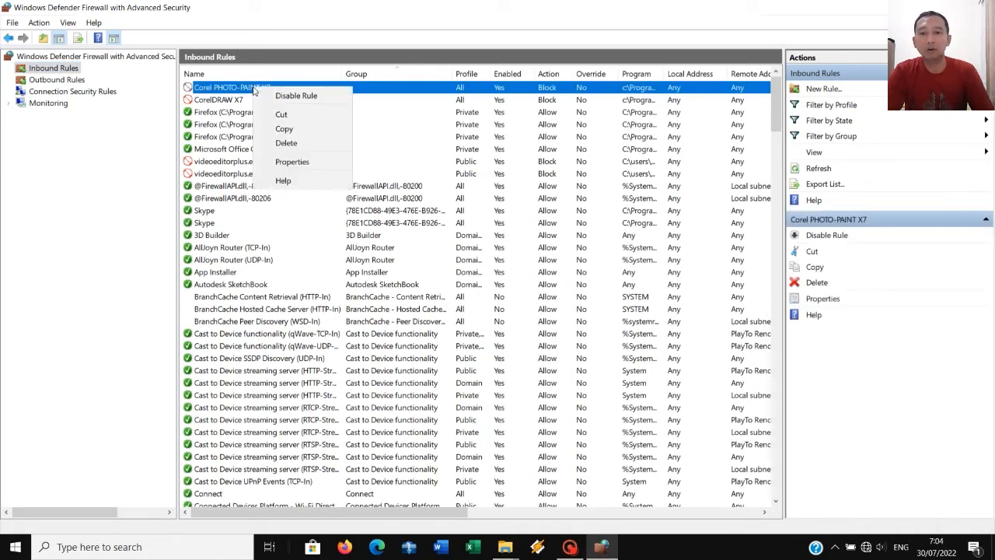
pyautogui.click(289, 161)
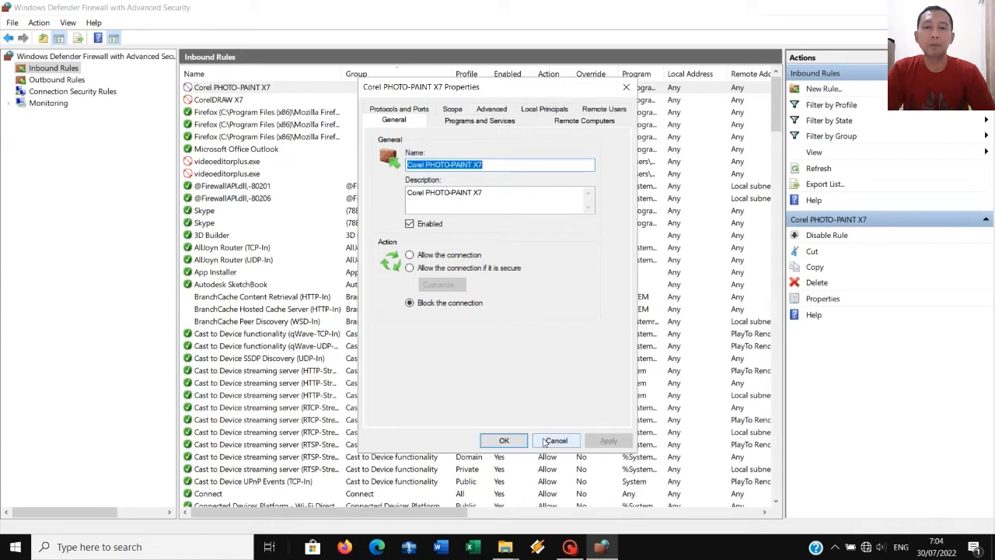
pyautogui.click(503, 441)
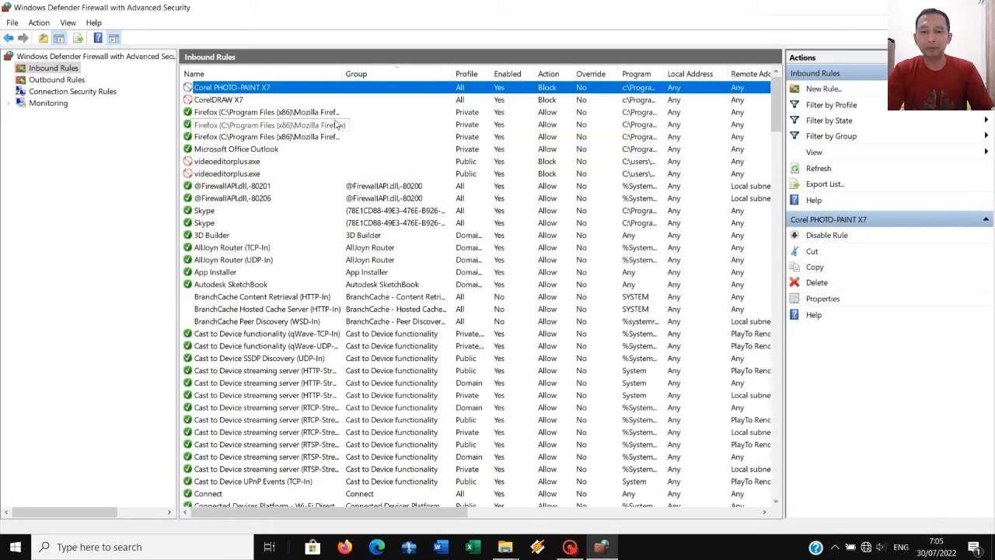
# Step: Review the first Firefox inbound rule's action, remote access, profile and edge traversal settings, and close its properties without changes
pyautogui.rightClick(309, 115)
pyautogui.click(356, 186)
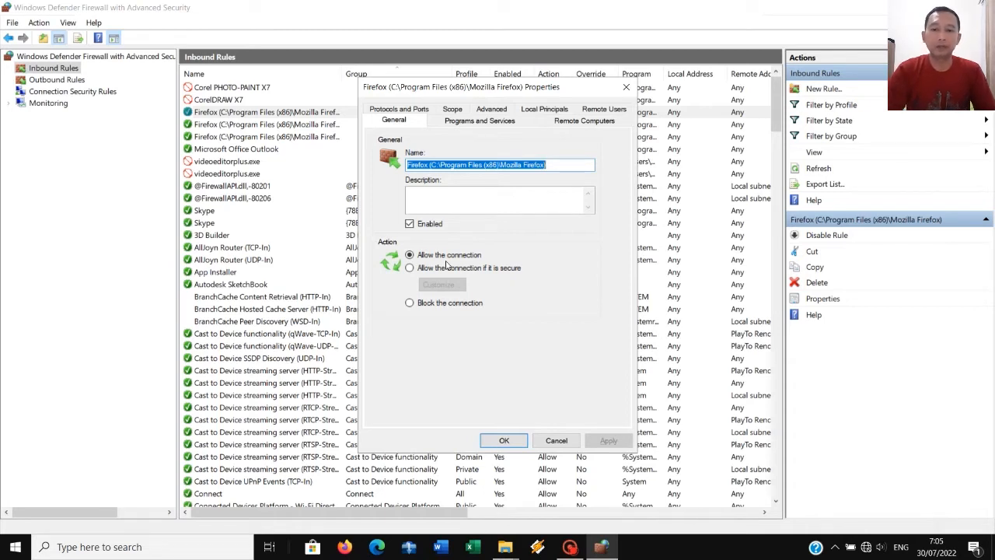
pyautogui.click(591, 118)
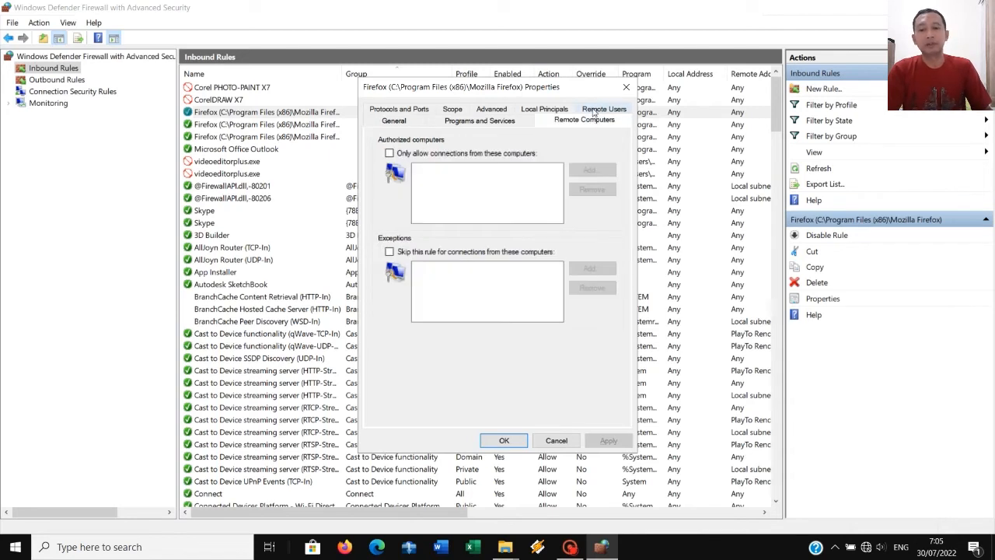
pyautogui.click(594, 111)
pyautogui.click(398, 109)
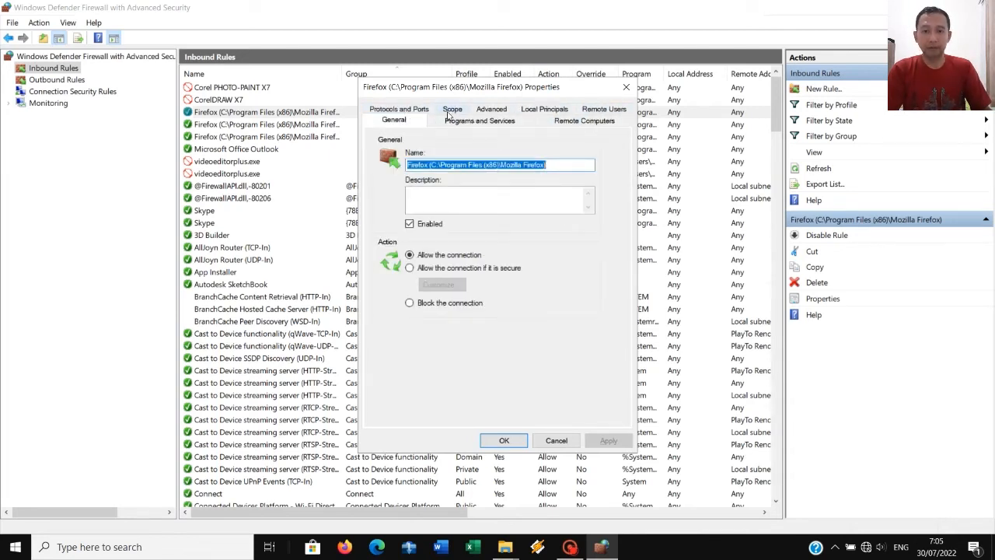
pyautogui.click(490, 111)
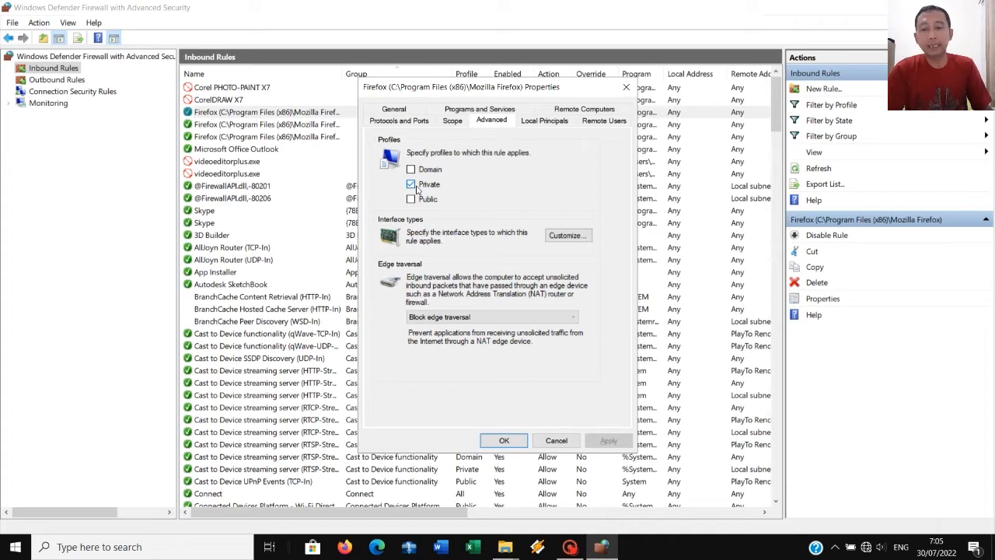
pyautogui.click(572, 318)
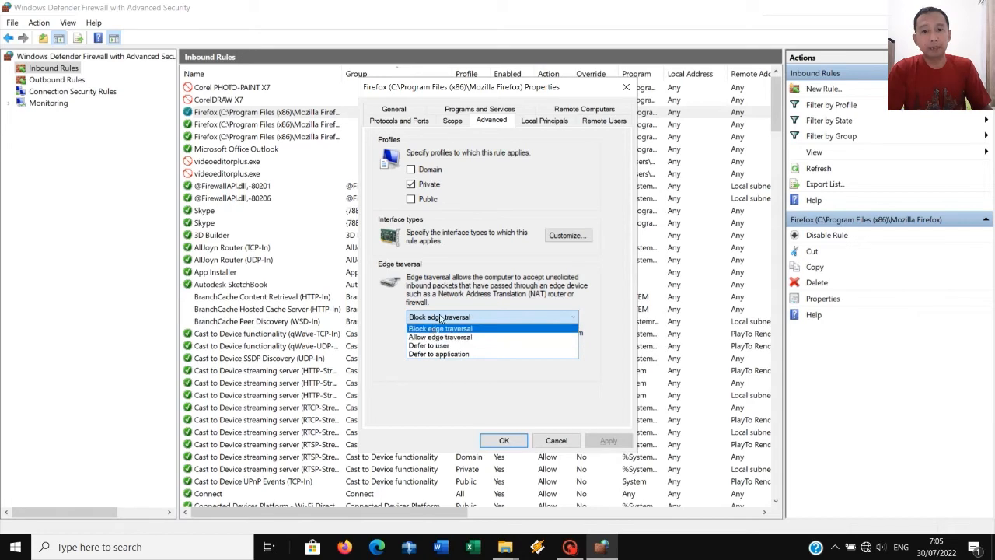
pyautogui.click(464, 264)
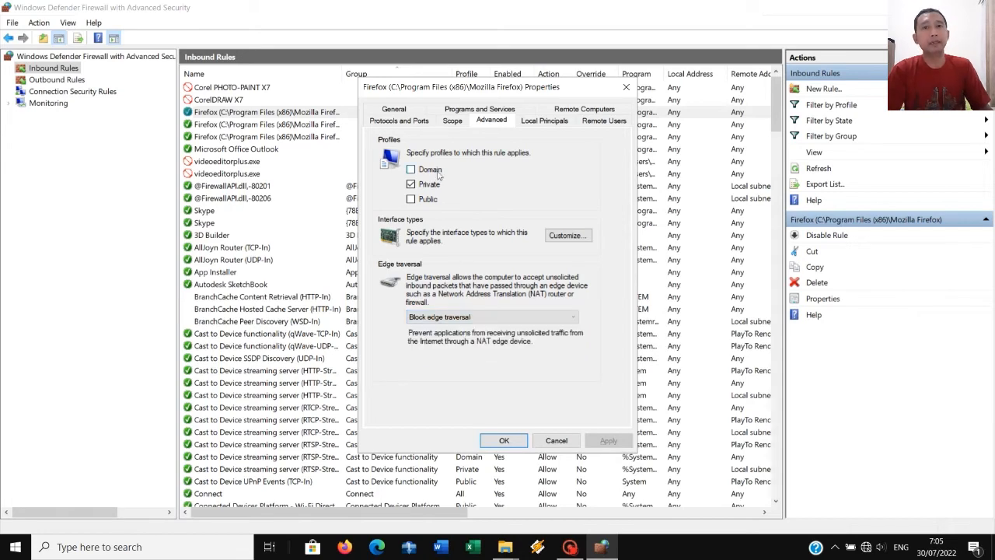
pyautogui.click(557, 441)
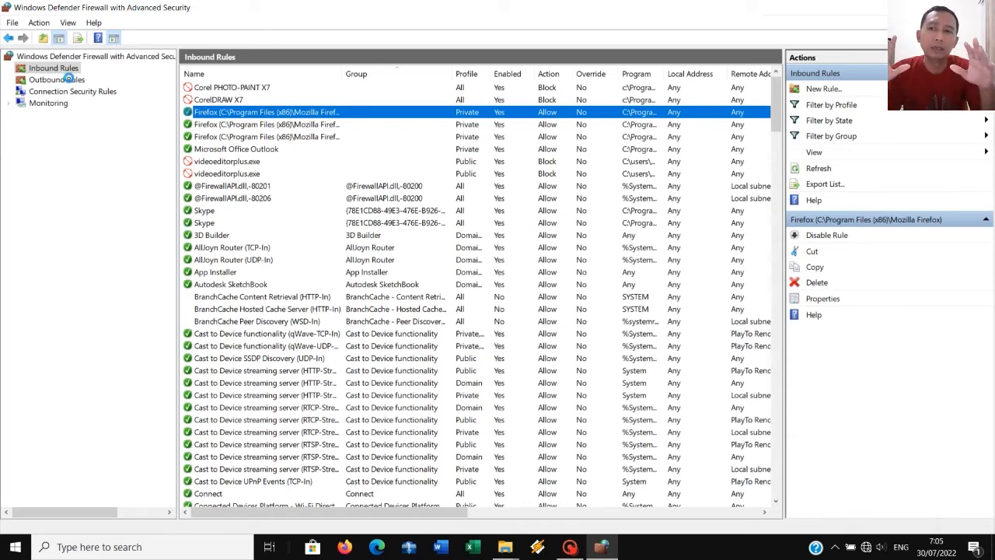
# Step: Check the general and advanced properties of the first Skype rule in the outbound rules and close them without changes
pyautogui.click(70, 81)
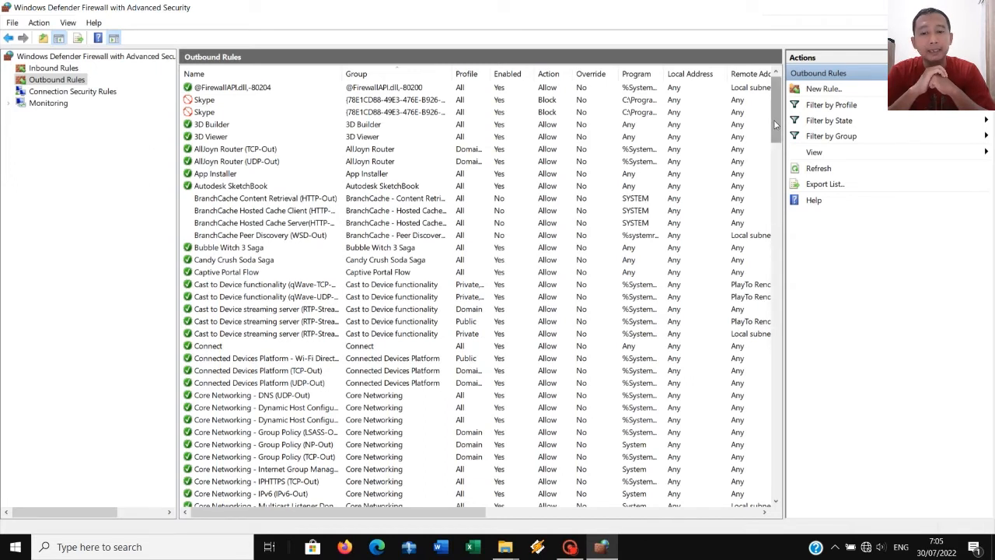
pyautogui.rightClick(219, 104)
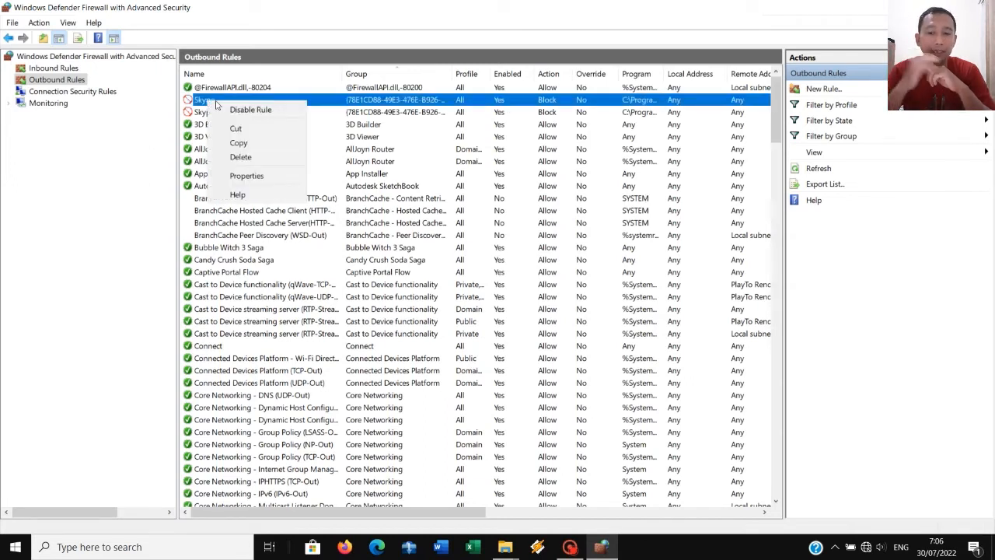
pyautogui.click(260, 175)
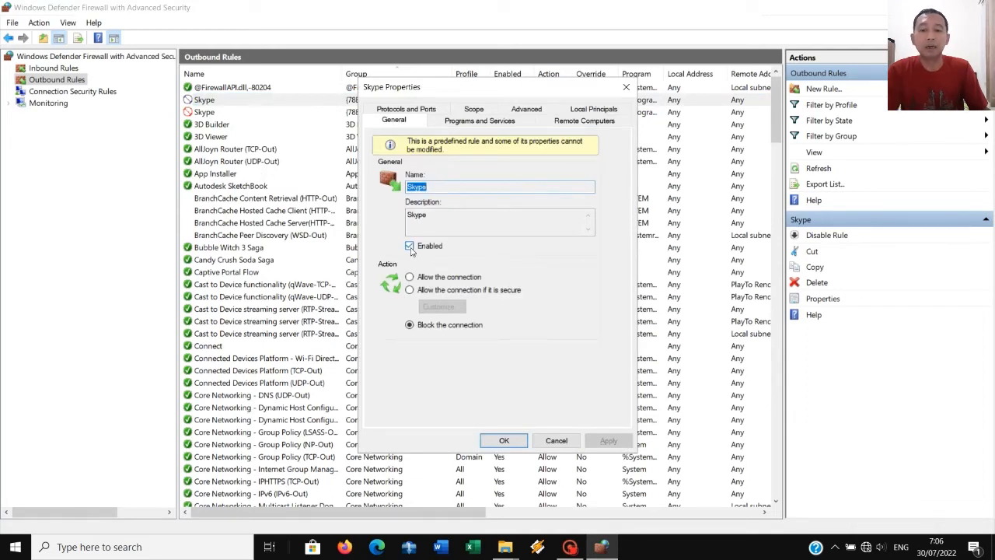
pyautogui.click(513, 109)
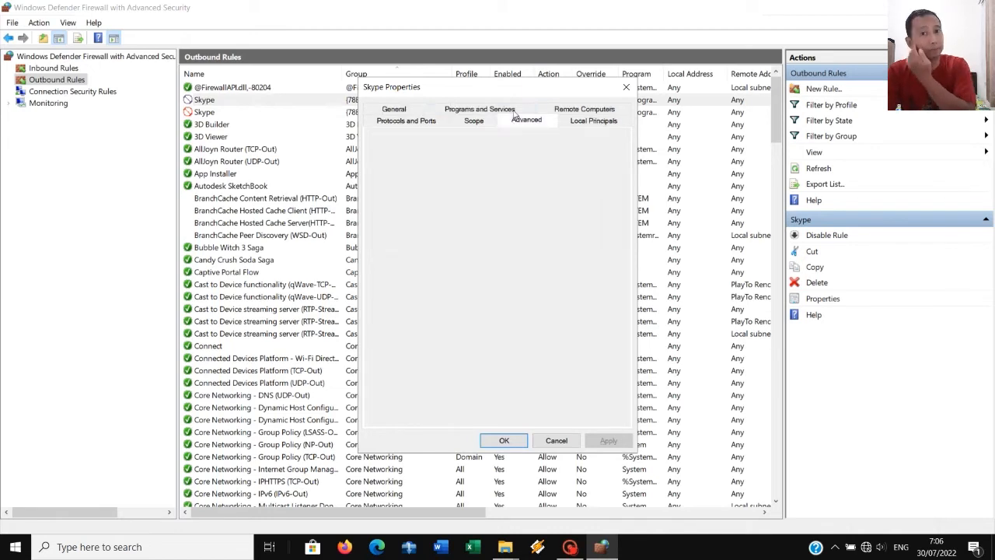
pyautogui.click(397, 111)
pyautogui.click(556, 441)
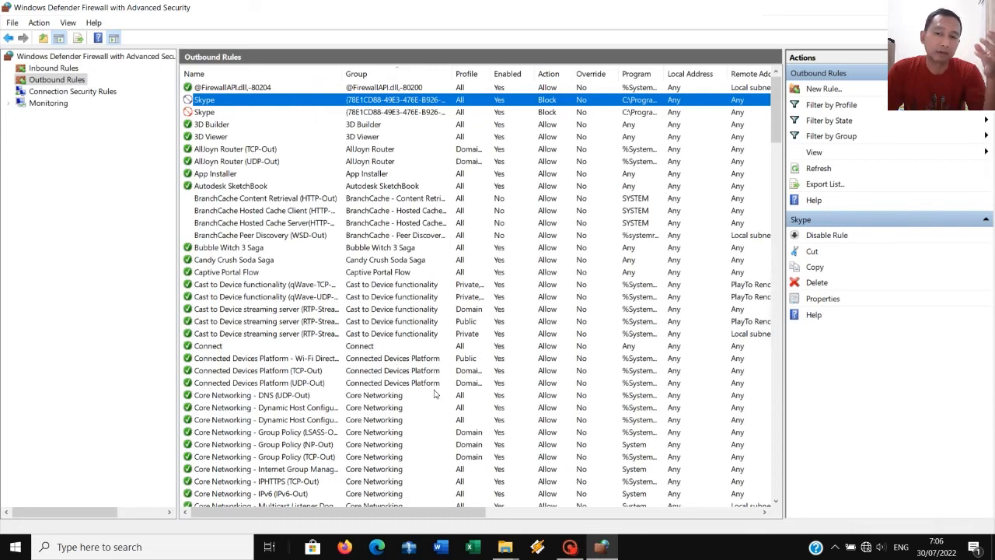
# Step: Set the first Skype rule in the inbound rules to block the connection and apply the change
pyautogui.click(68, 69)
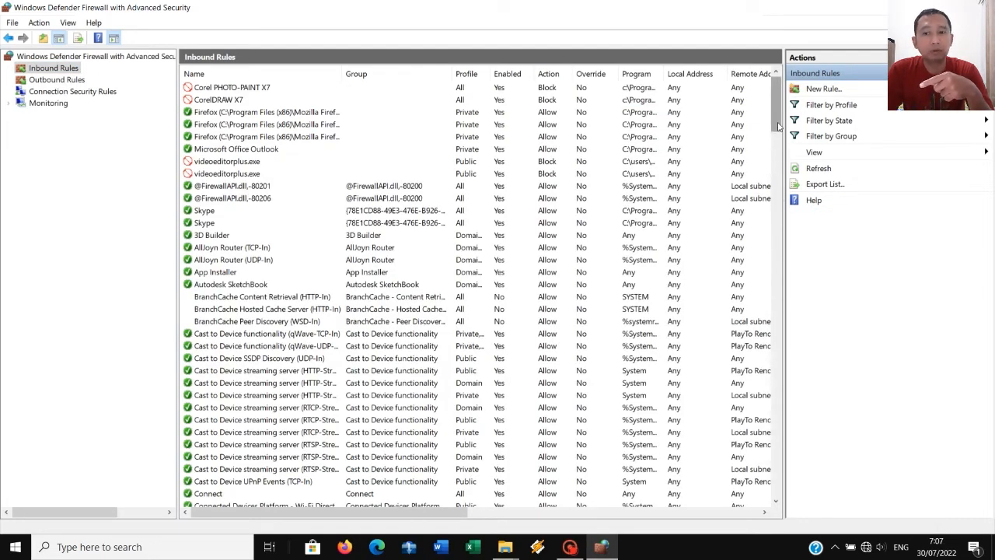
pyautogui.rightClick(201, 215)
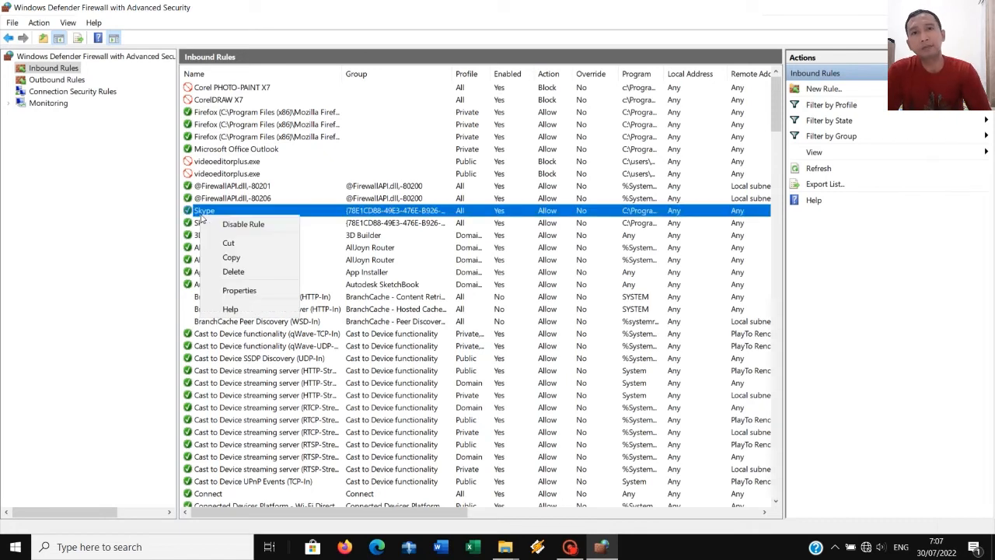
pyautogui.click(236, 291)
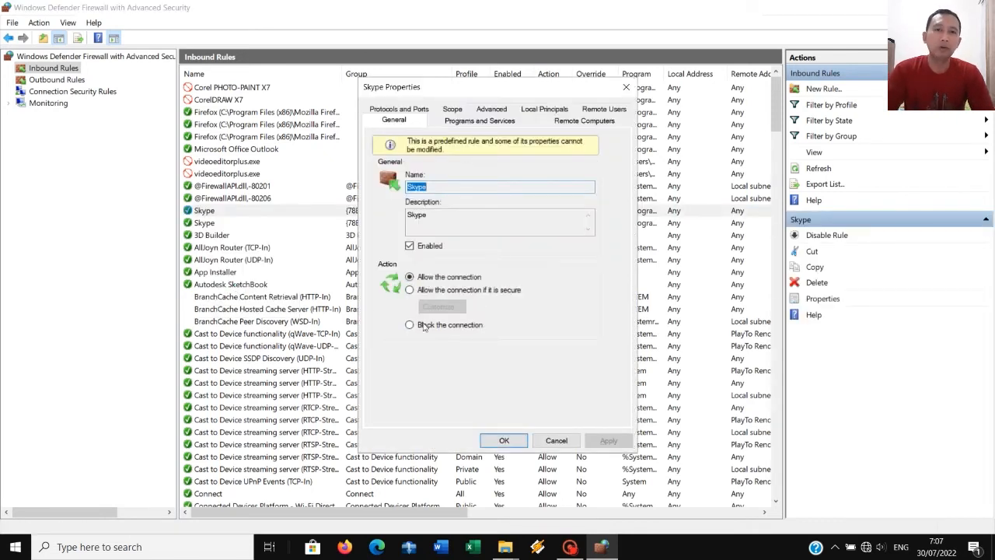
pyautogui.click(423, 325)
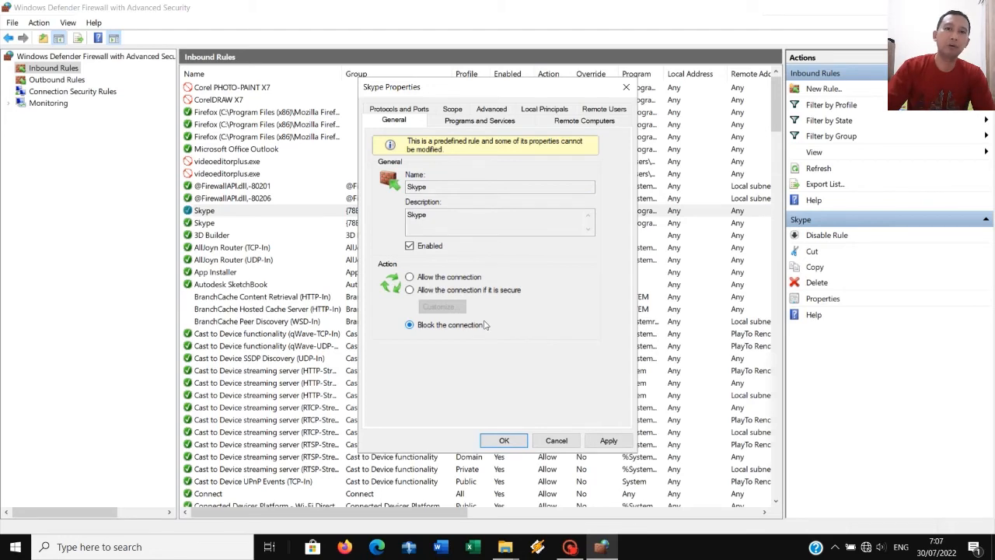
pyautogui.click(599, 441)
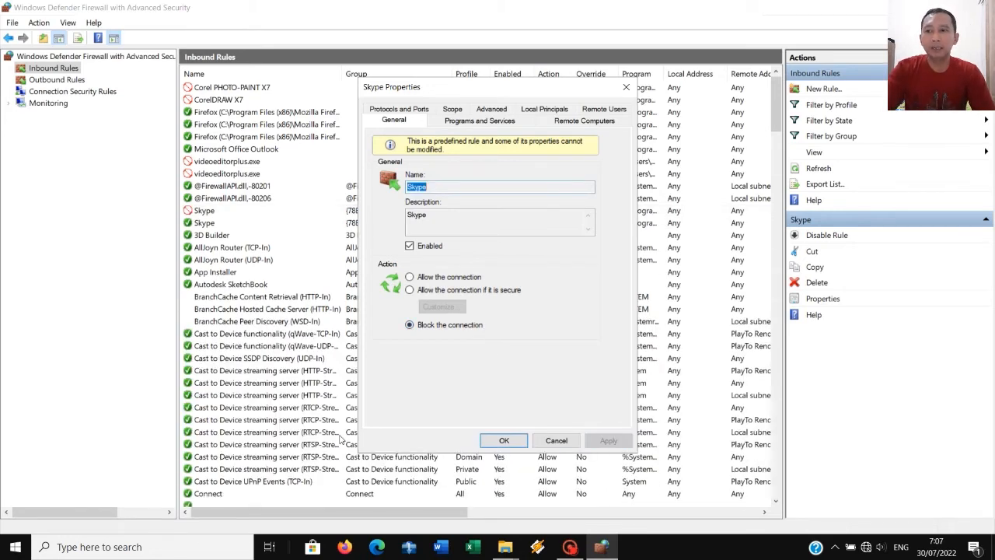
pyautogui.click(506, 440)
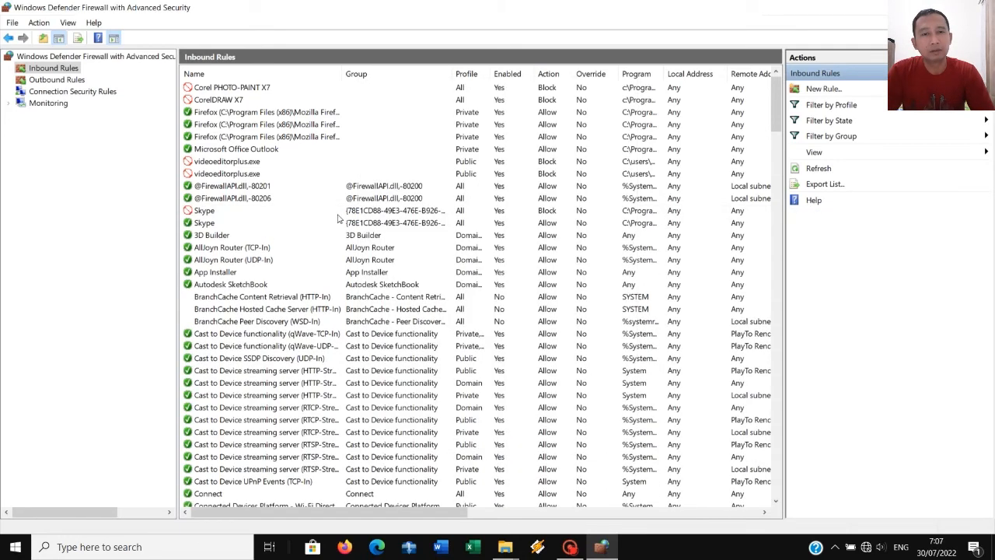
# Step: Set the second Skype inbound rule to block the connection as well
pyautogui.click(217, 223)
pyautogui.rightClick(220, 223)
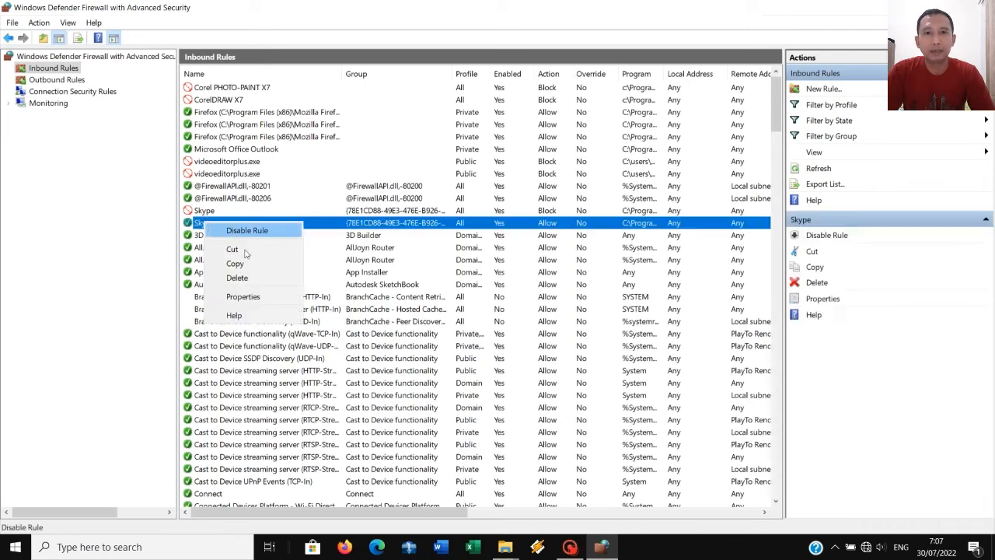
pyautogui.click(243, 296)
pyautogui.click(457, 326)
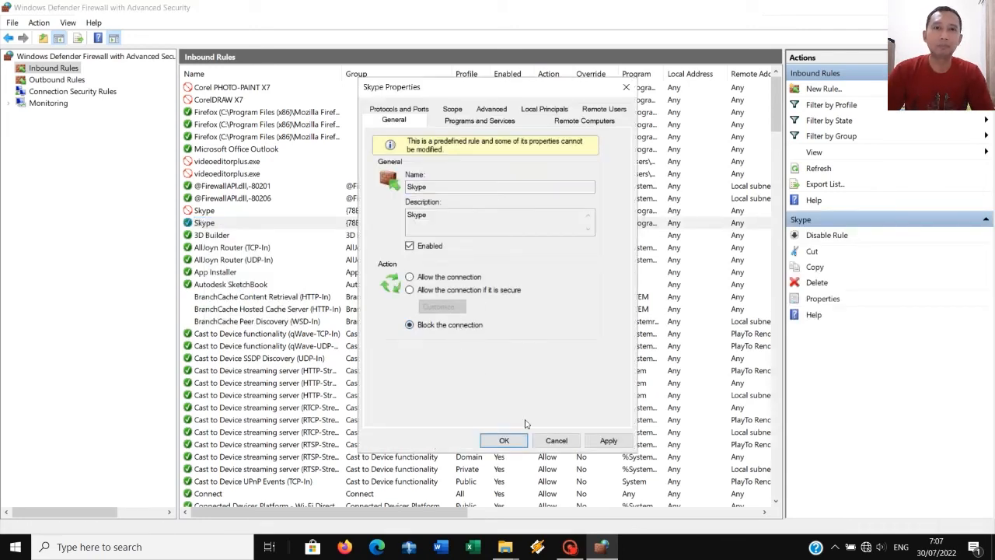
pyautogui.click(505, 440)
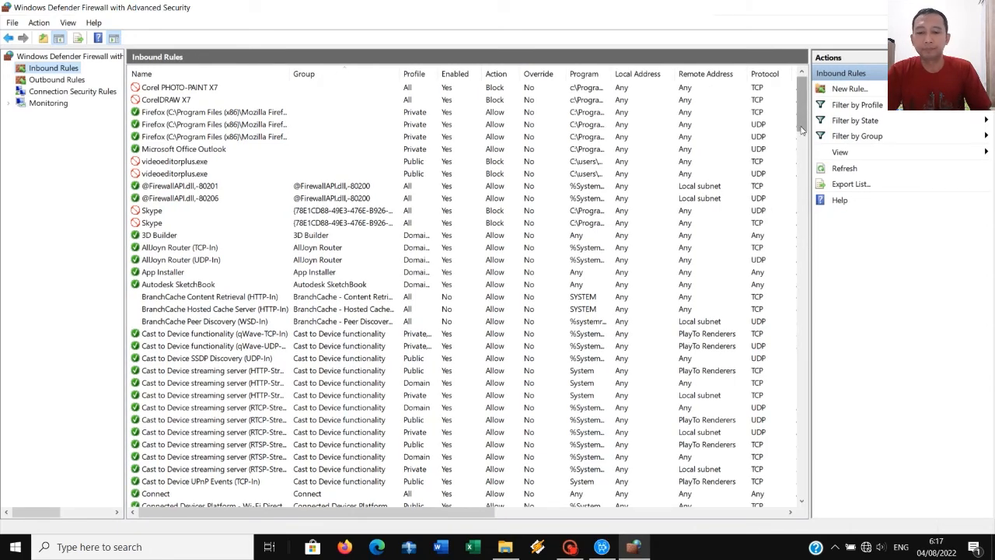
# Step: Set the Xbox Game Bar inbound rule to block the connection, check its advanced profile settings, and apply the change
pyautogui.moveTo(804, 116); pyautogui.dragTo(804, 494)
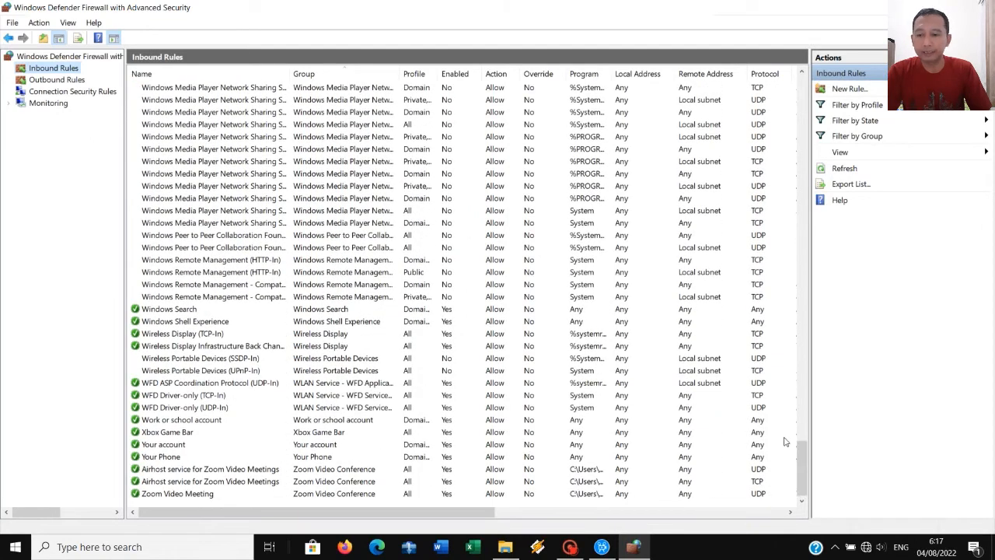
pyautogui.click(184, 434)
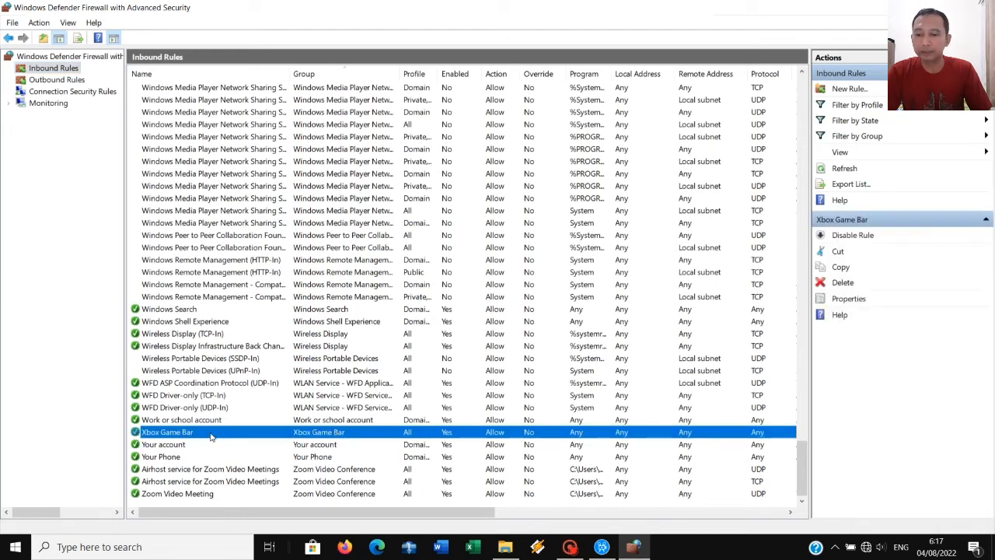
pyautogui.rightClick(201, 437)
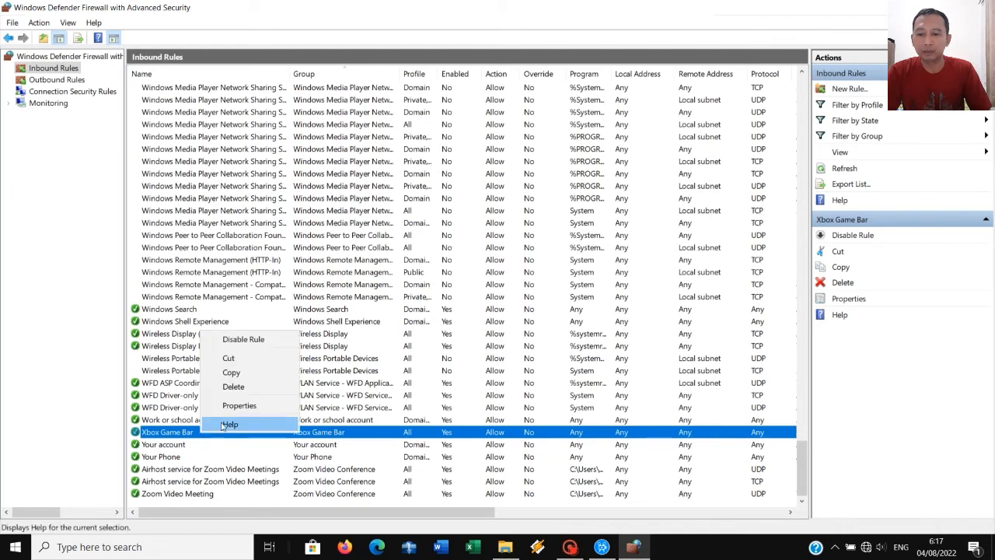
pyautogui.click(234, 404)
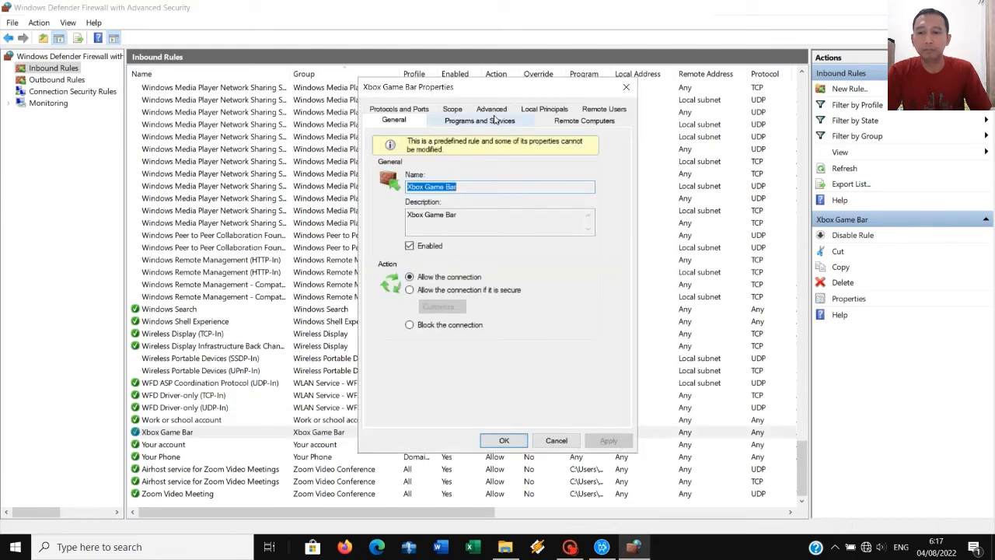
pyautogui.click(446, 327)
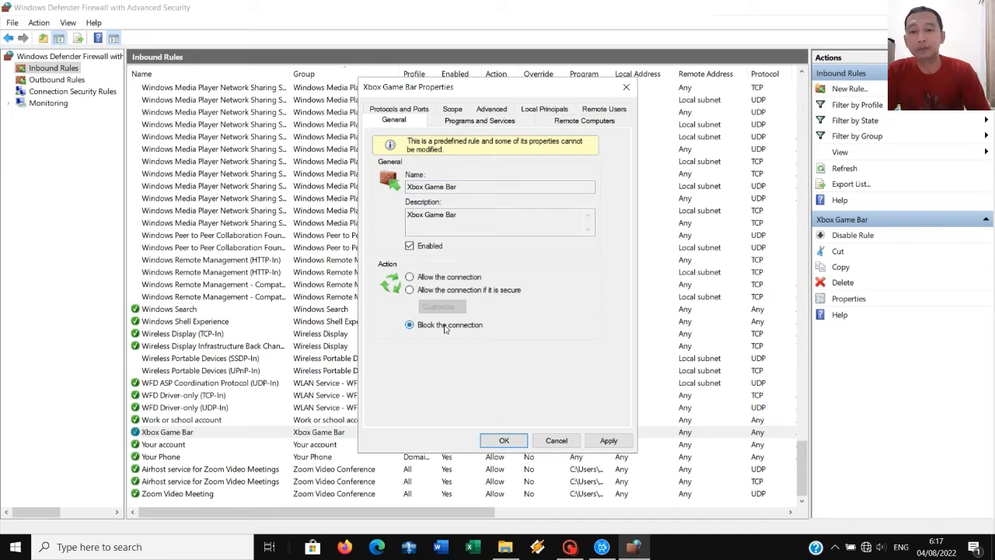
pyautogui.click(493, 109)
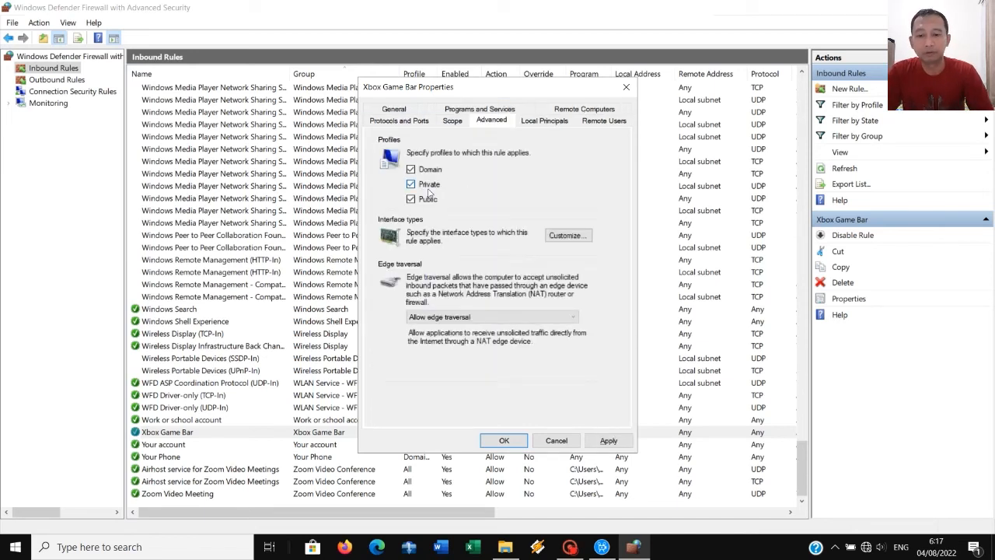
pyautogui.click(398, 109)
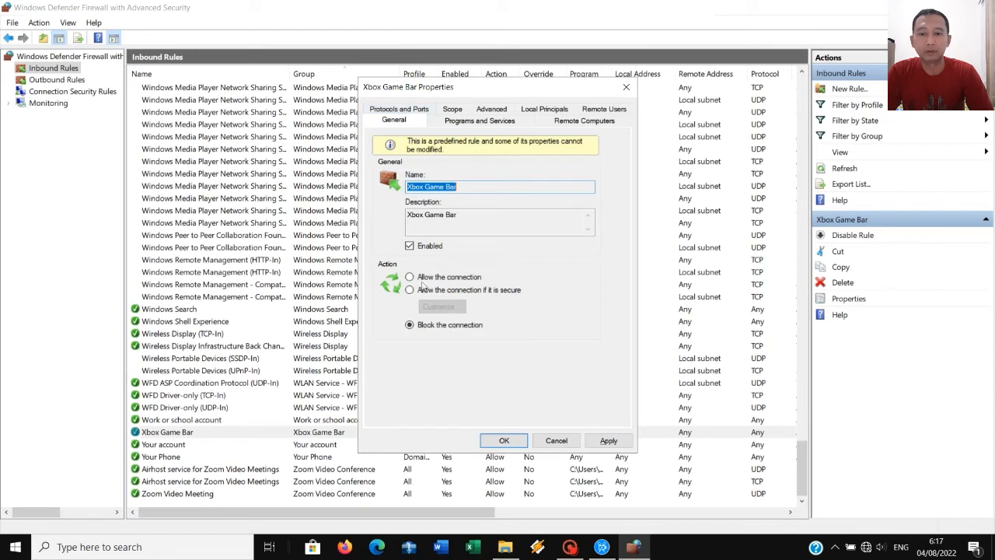
pyautogui.click(611, 441)
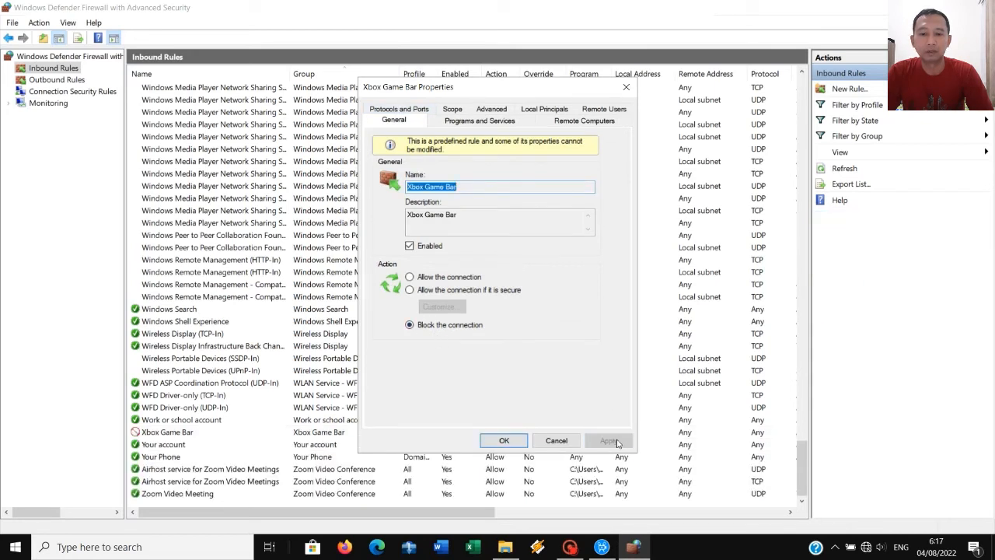
# Step: Close the inbound rule's properties and set the Xbox Game Bar rule in the outbound rules to block the connection
pyautogui.click(504, 440)
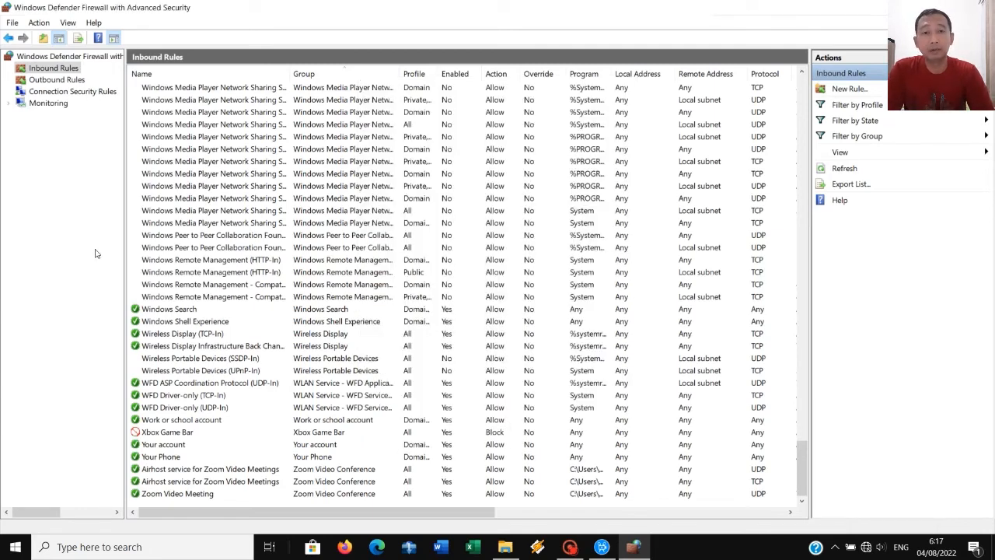
pyautogui.click(61, 81)
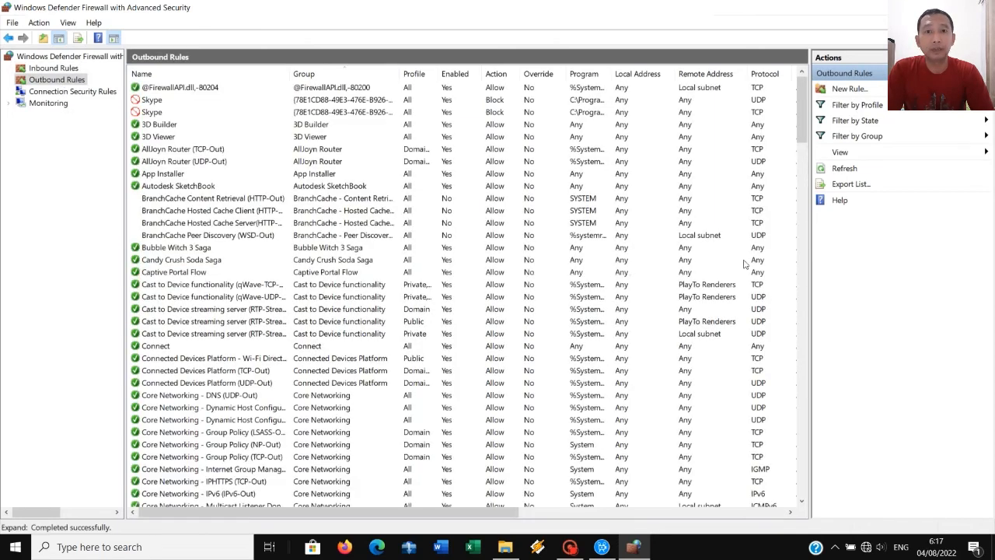
pyautogui.moveTo(804, 116); pyautogui.dragTo(806, 479)
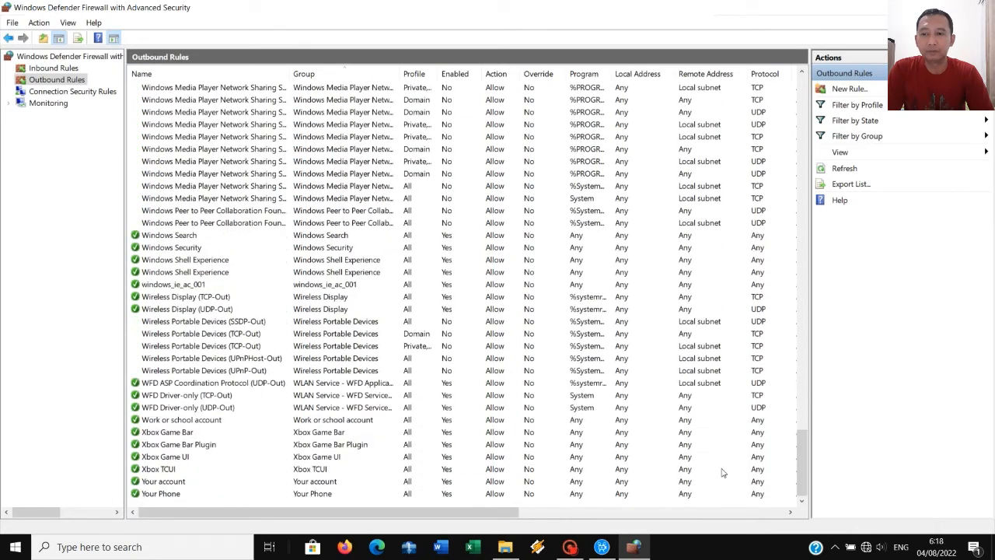
pyautogui.rightClick(169, 434)
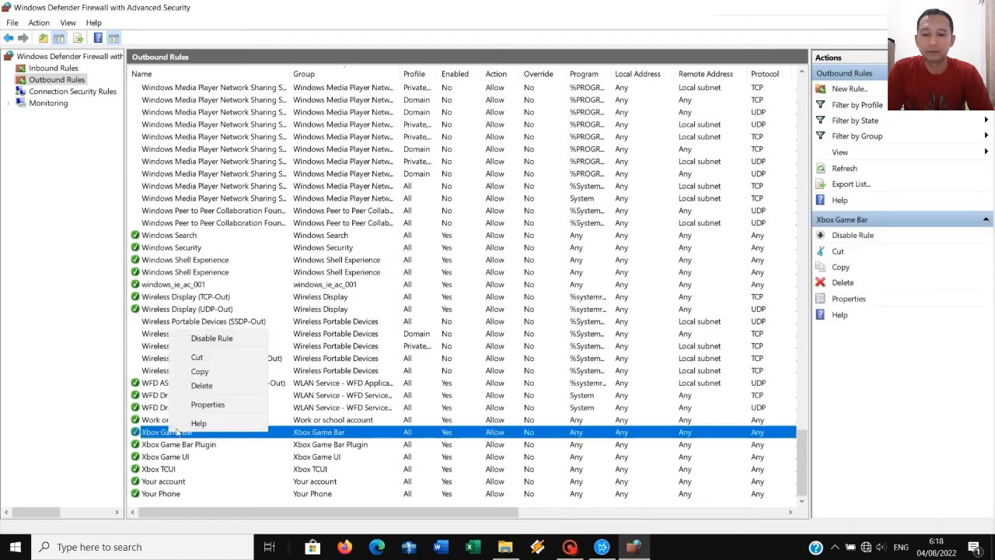
pyautogui.click(198, 404)
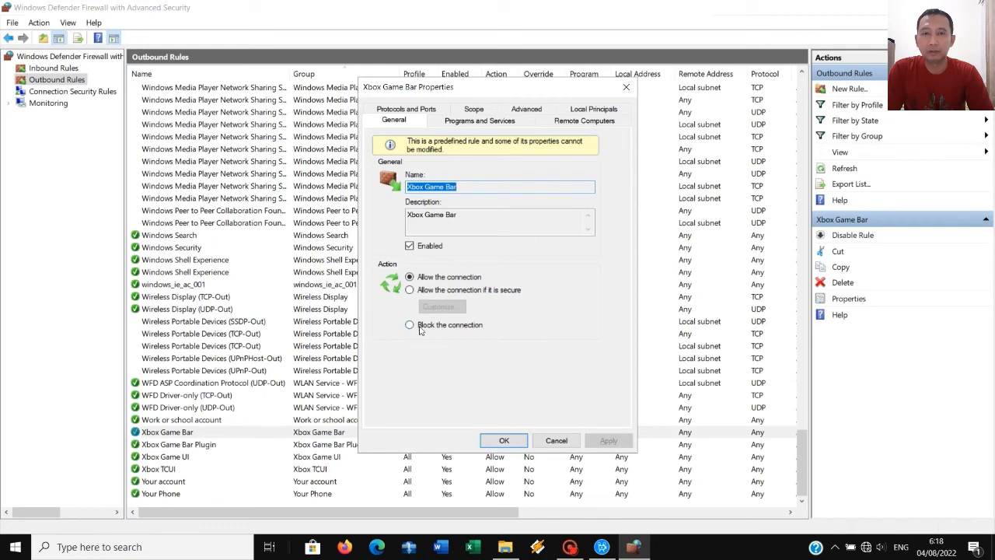
pyautogui.click(420, 325)
pyautogui.click(609, 440)
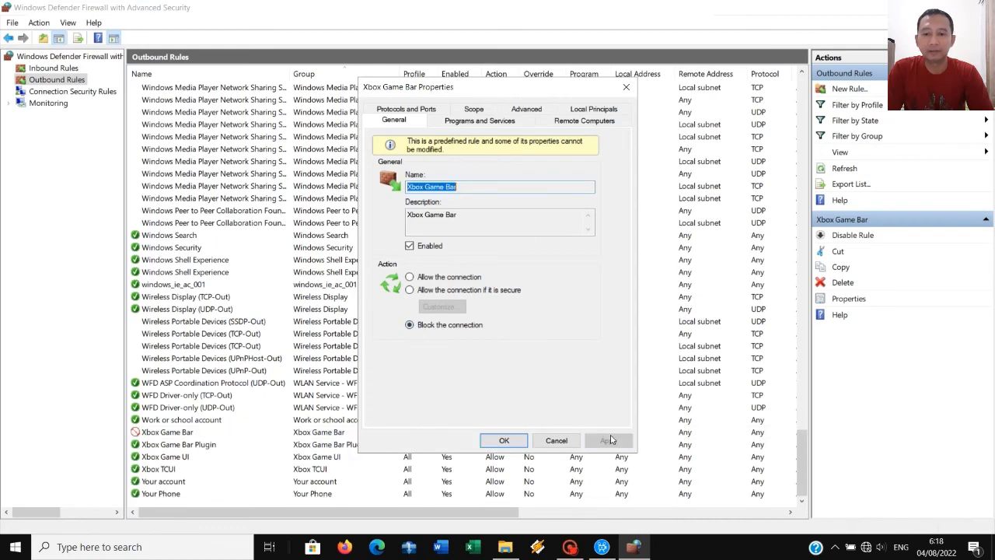
pyautogui.click(521, 442)
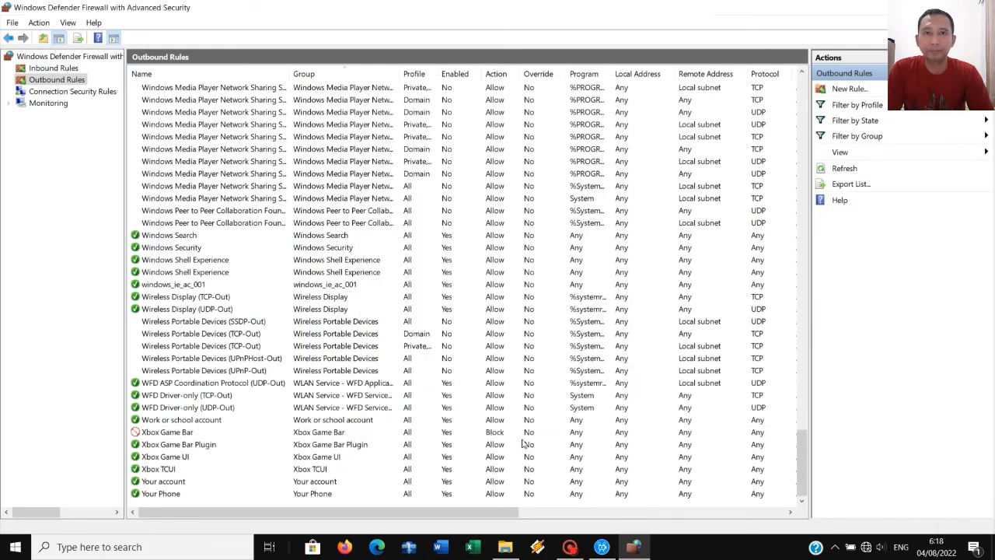
# Step: Set the Xbox Game Bar Plugin outbound rule to block the connection
pyautogui.rightClick(202, 449)
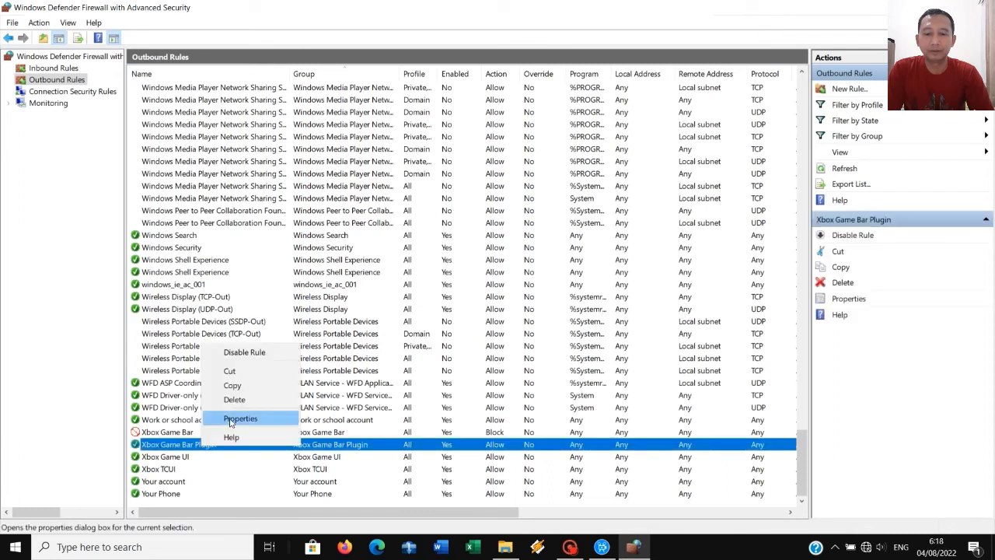
pyautogui.click(230, 417)
pyautogui.click(444, 325)
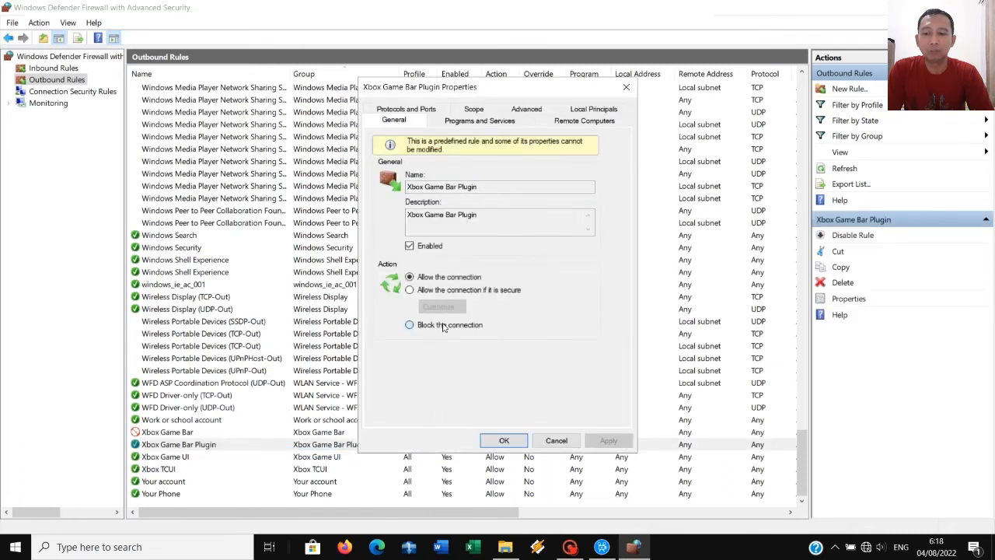
pyautogui.click(503, 441)
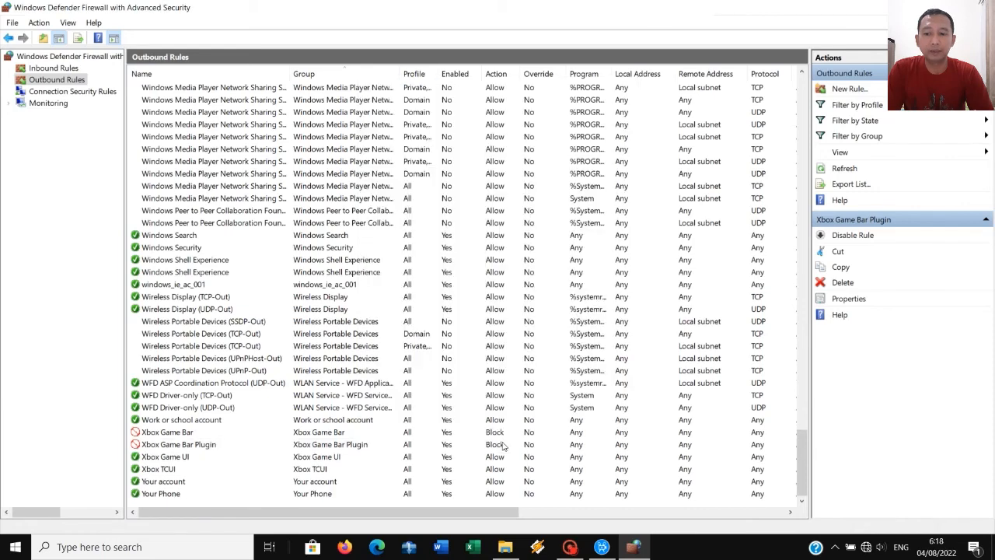
# Step: Set the Xbox Game UI outbound rule to block the connection
pyautogui.rightClick(181, 461)
pyautogui.click(221, 432)
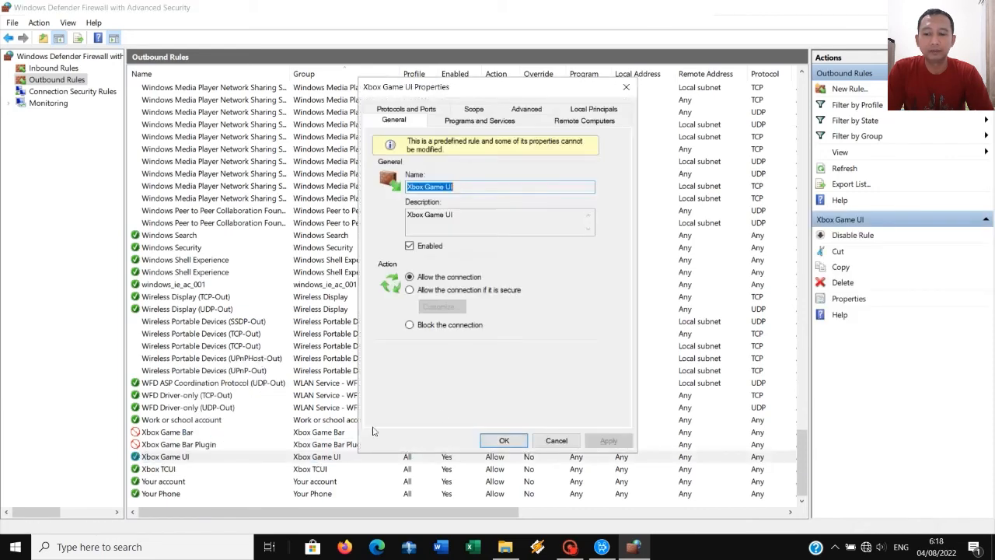
pyautogui.click(464, 329)
pyautogui.click(507, 440)
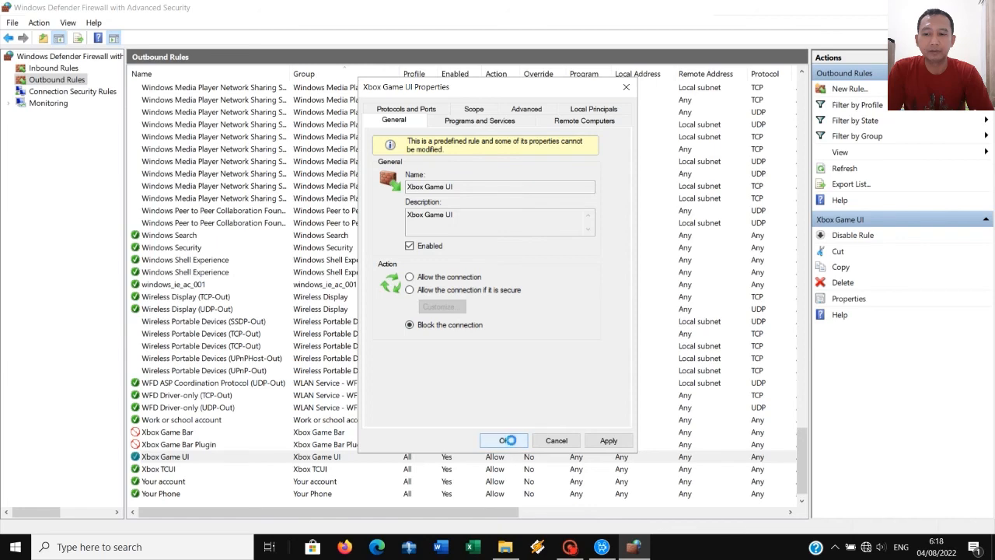
# Step: Set the Xbox TCUI outbound rule to block the connection
pyautogui.rightClick(175, 471)
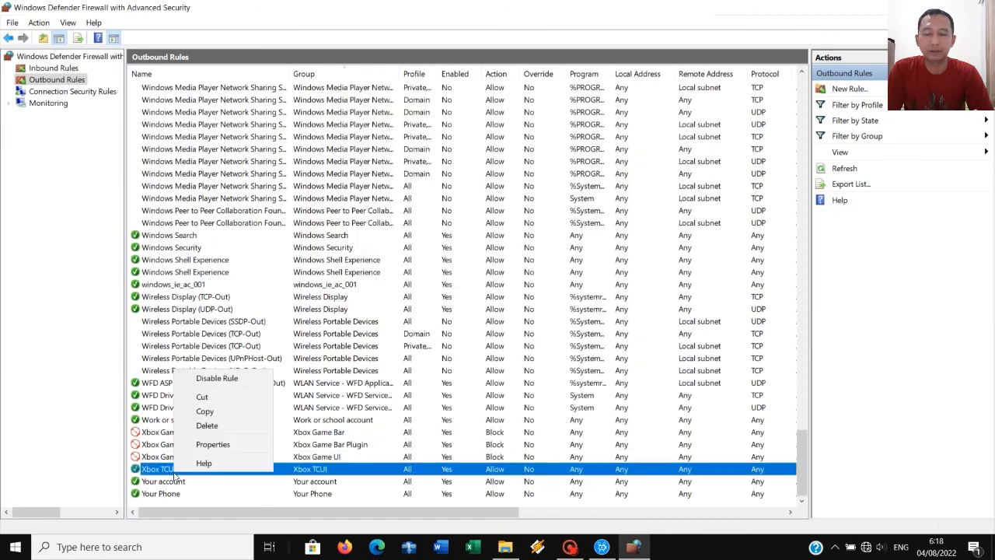
pyautogui.click(210, 443)
pyautogui.click(424, 325)
pyautogui.click(505, 440)
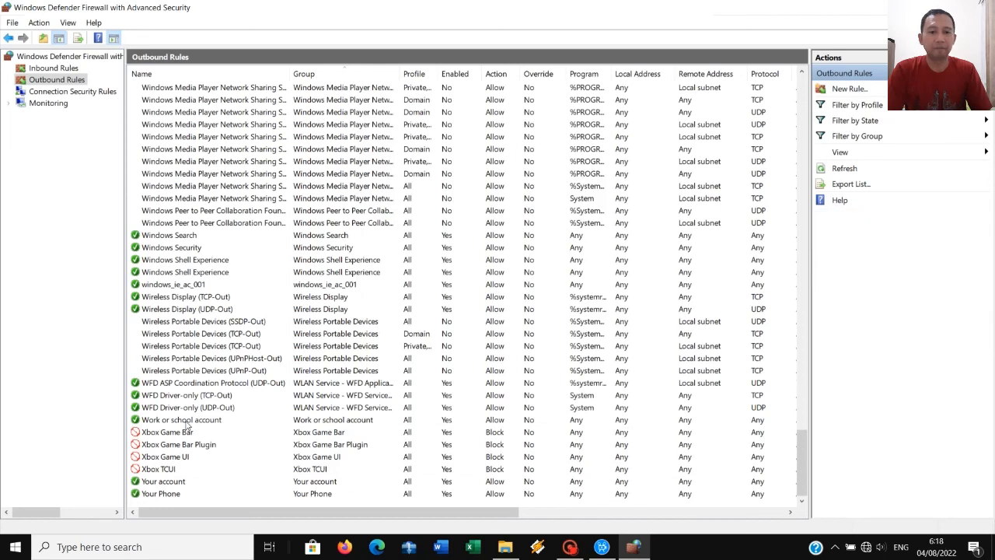